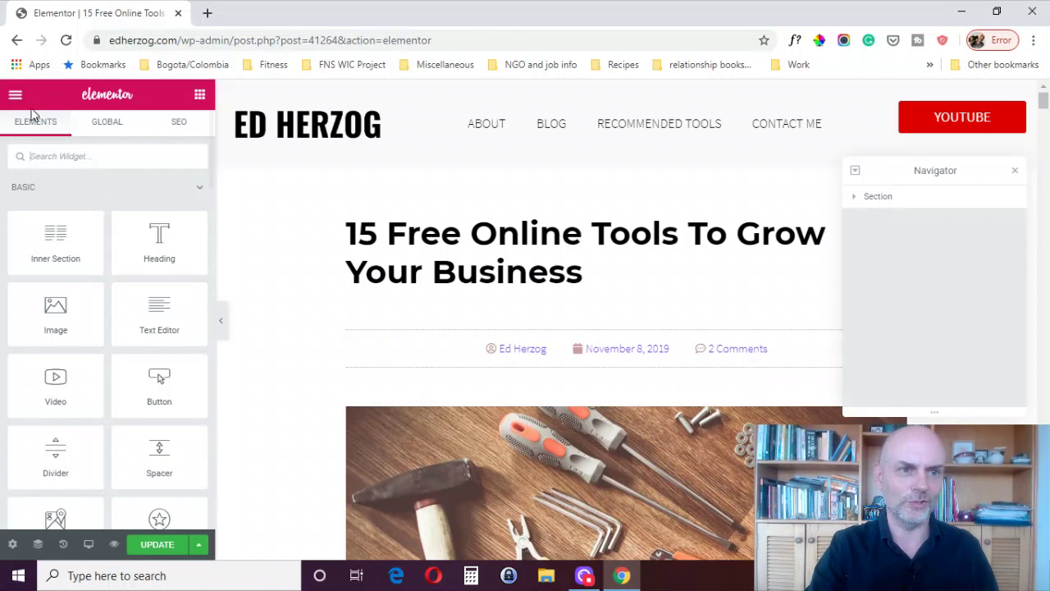
Step: View the saved global widgets, then show the SEO tab with its 90/100 score and snippet preview
click(115, 131)
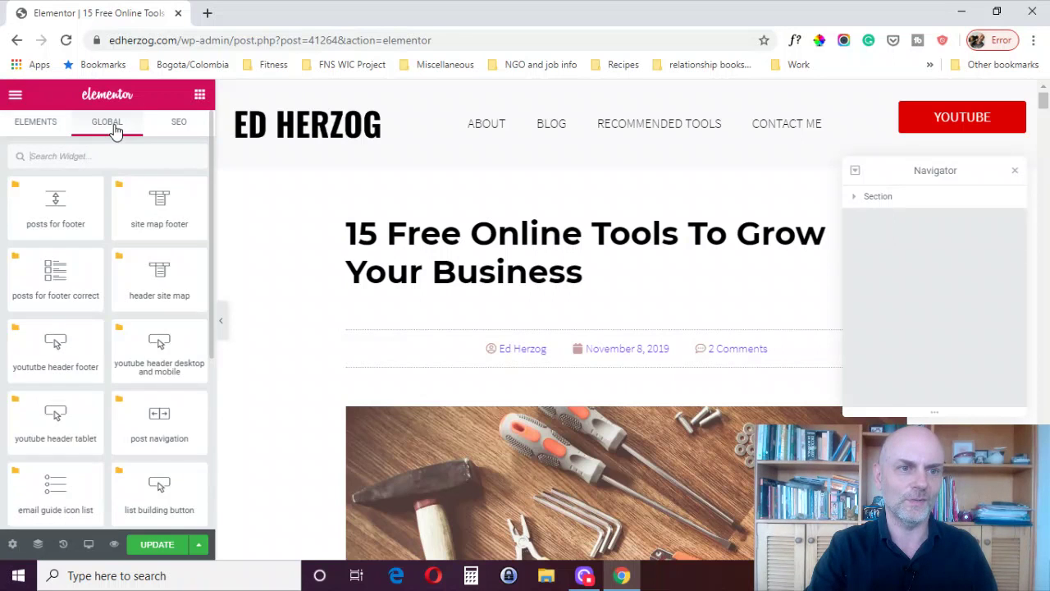
click(179, 125)
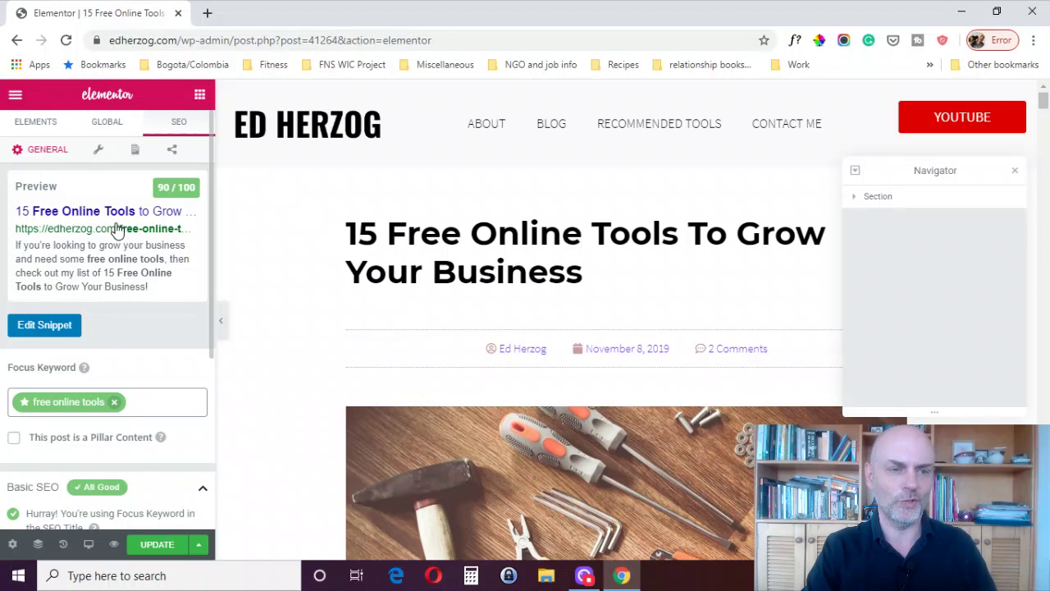
Step: Open the snippet editor and view the mobile search result preview
click(46, 327)
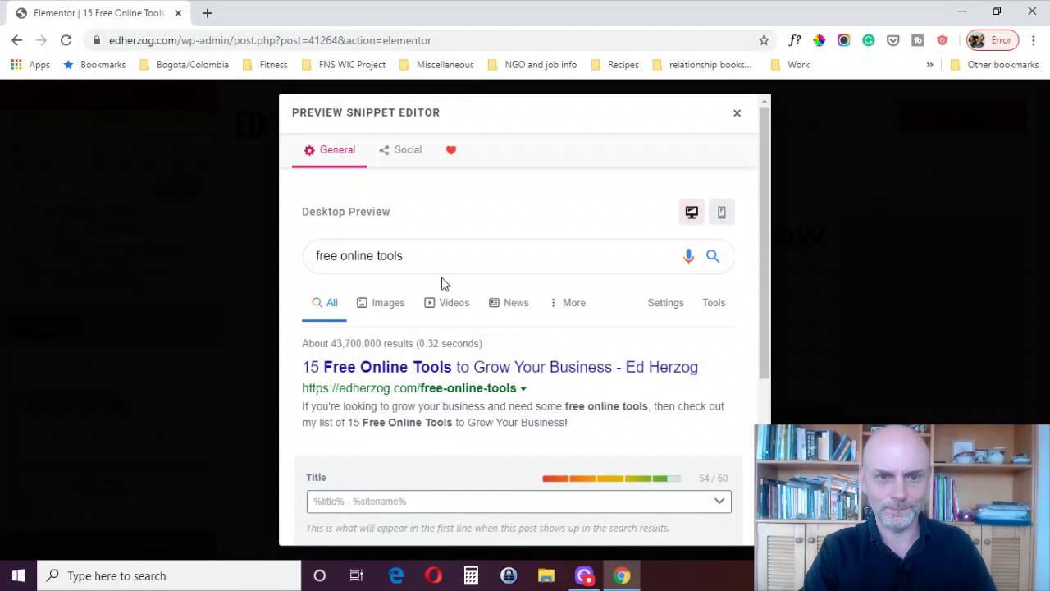
drag(757, 228, 761, 256)
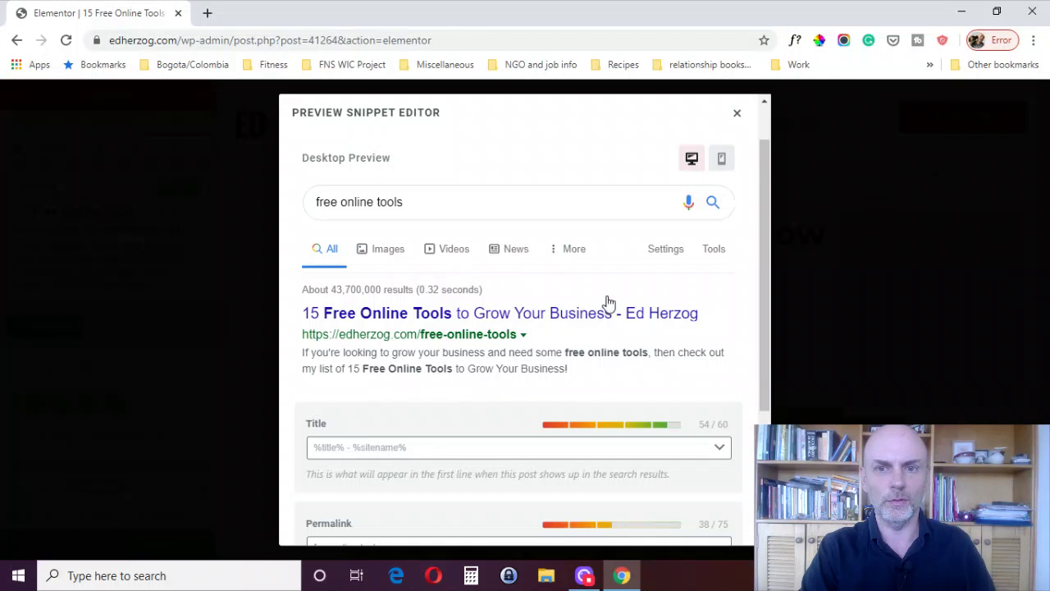
click(715, 164)
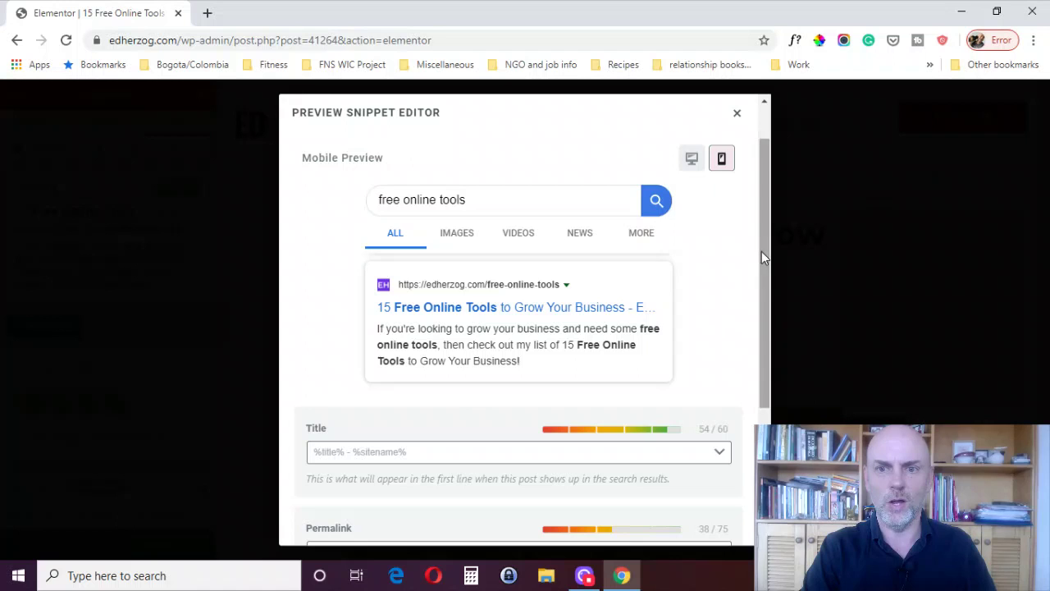
drag(762, 249, 758, 339)
Step: Browse the SEO title's variable list, then return to the desktop preview
click(410, 301)
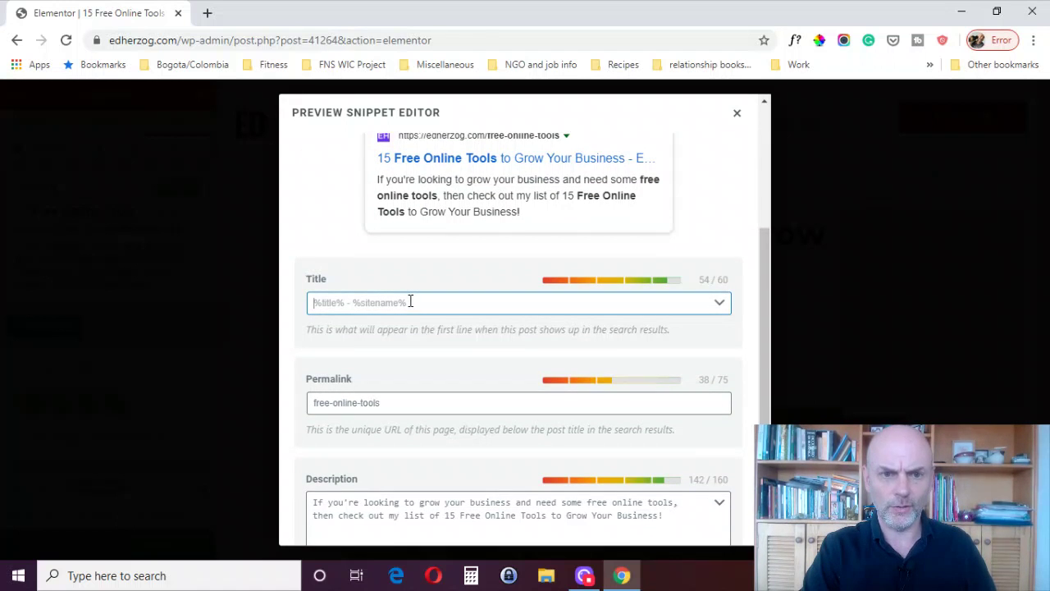
click(718, 305)
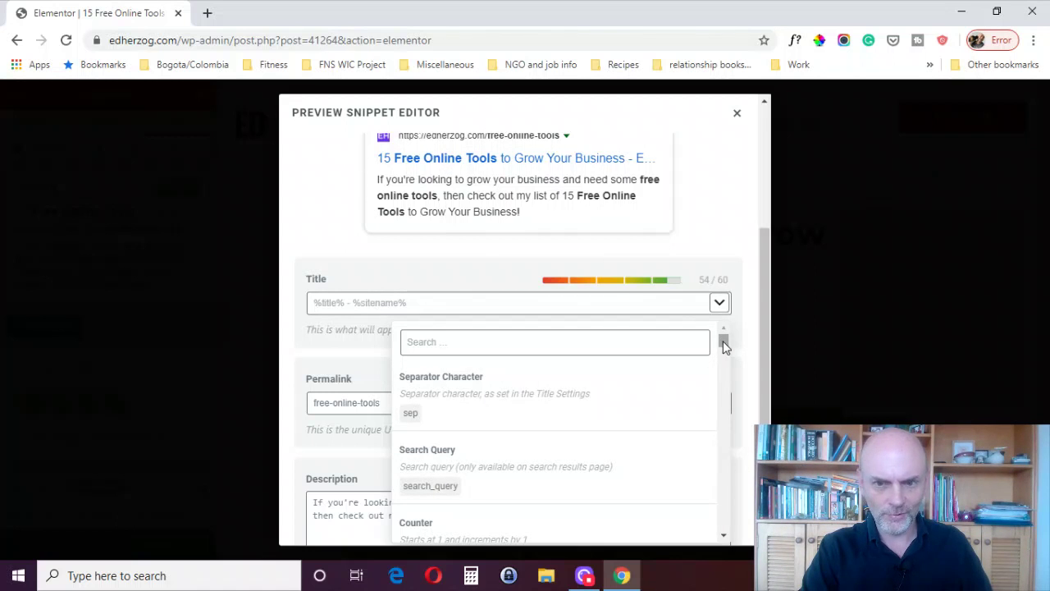
drag(723, 340, 724, 388)
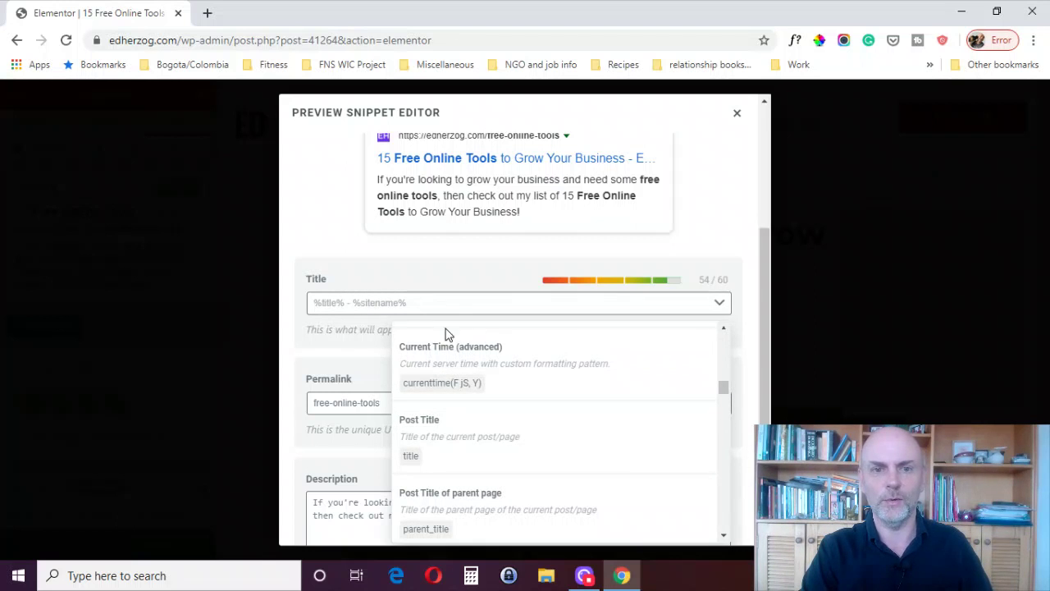
click(410, 302)
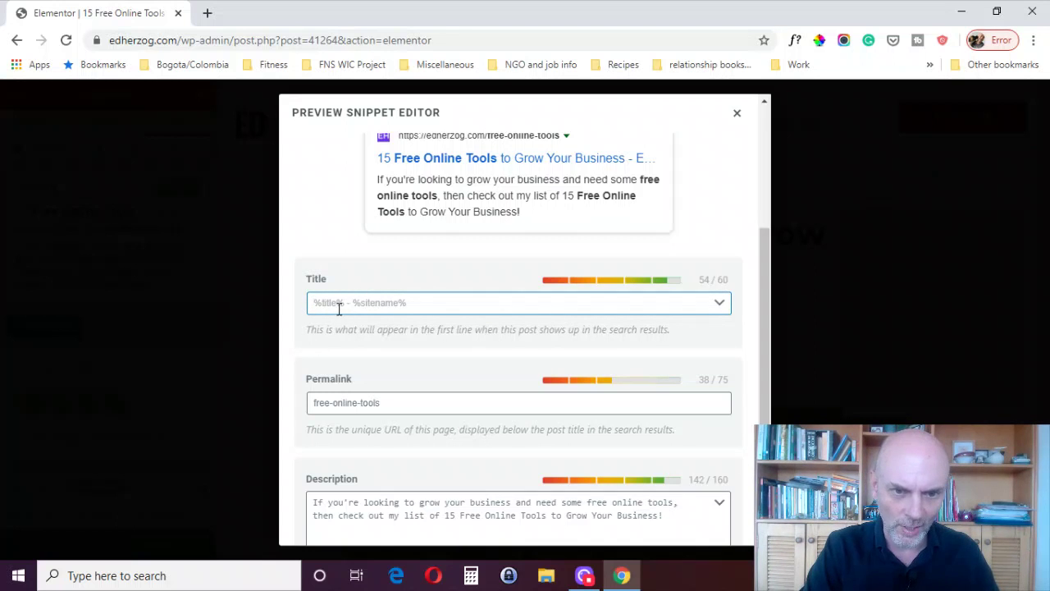
drag(768, 328, 761, 222)
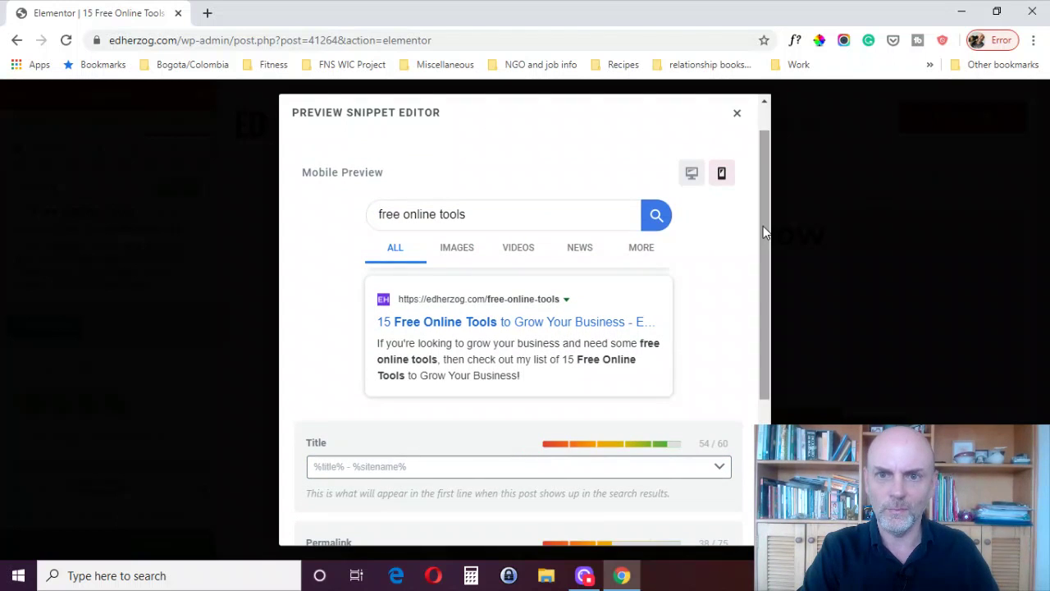
click(691, 173)
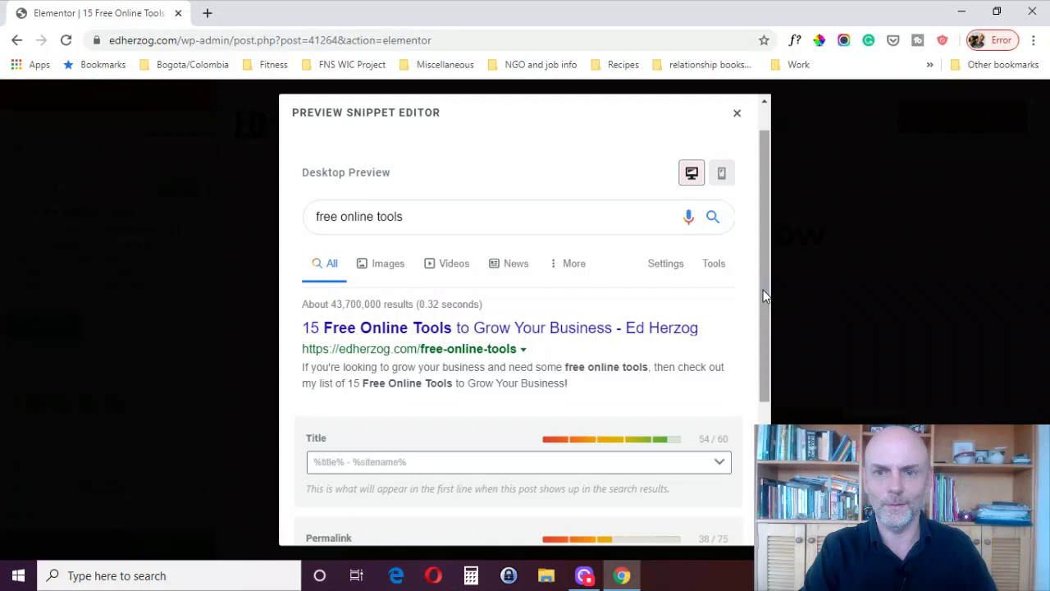
drag(766, 287, 768, 405)
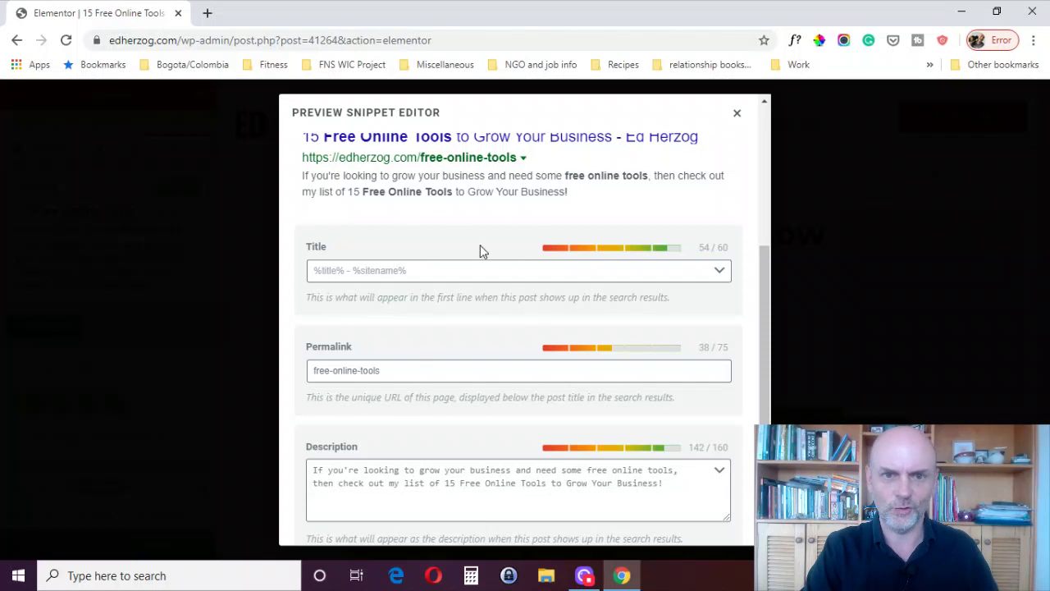
drag(759, 267, 760, 307)
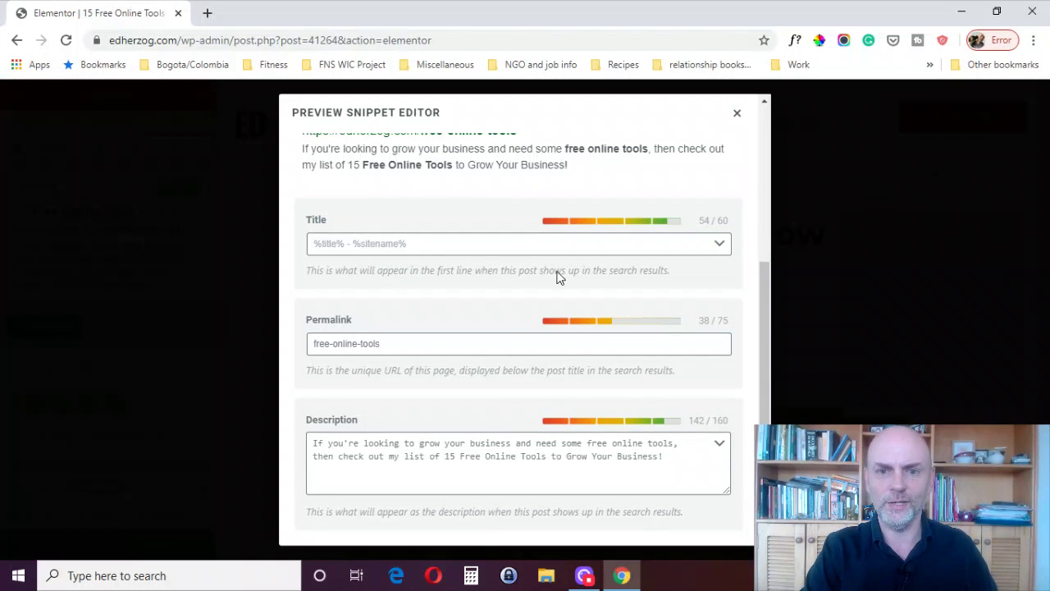
drag(763, 271, 764, 148)
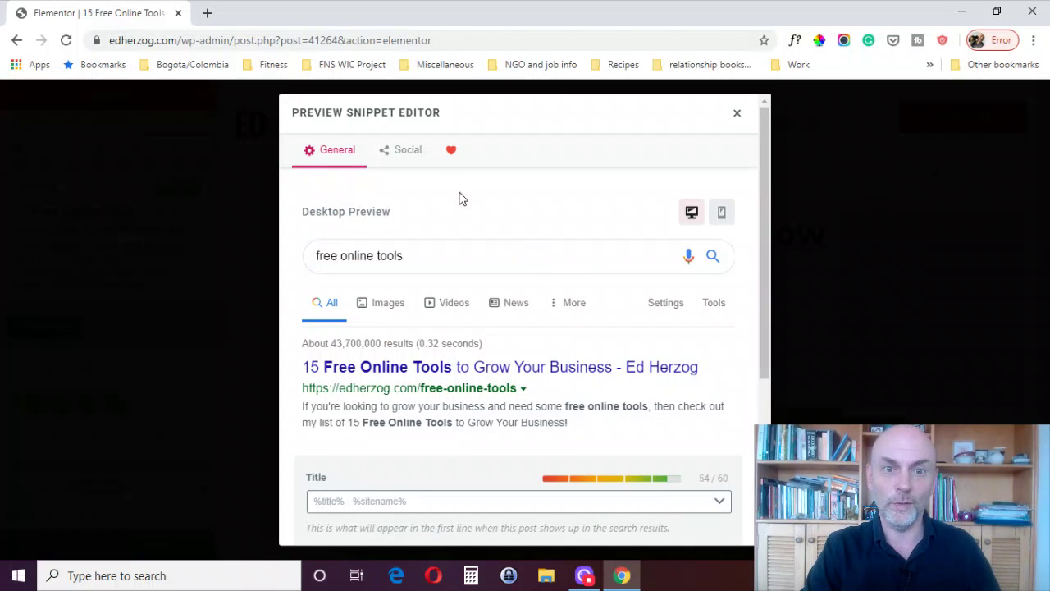
Step: Review the post's Facebook social share preview
click(412, 158)
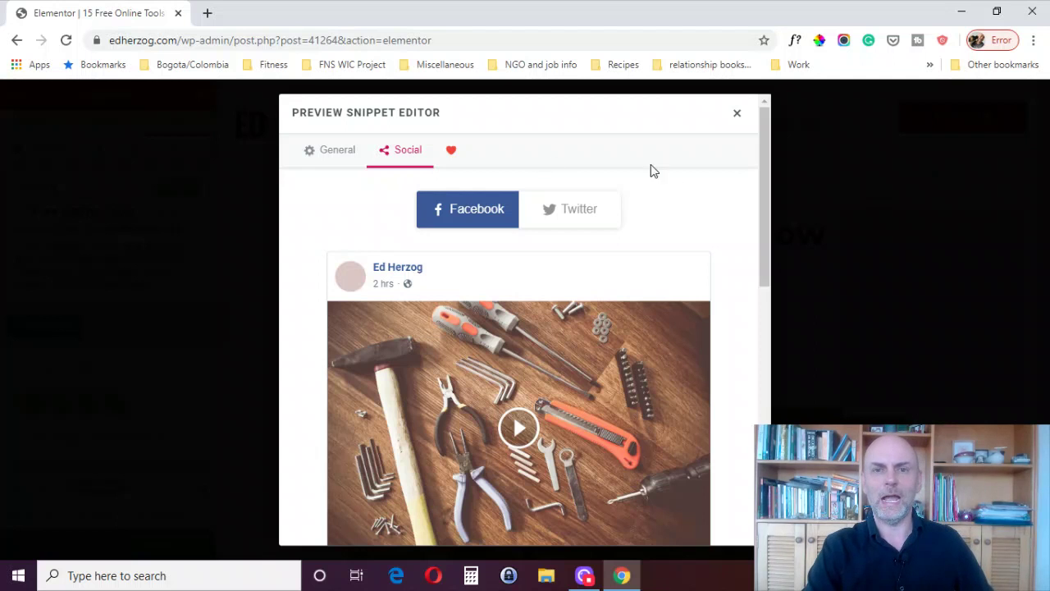
drag(764, 157, 743, 224)
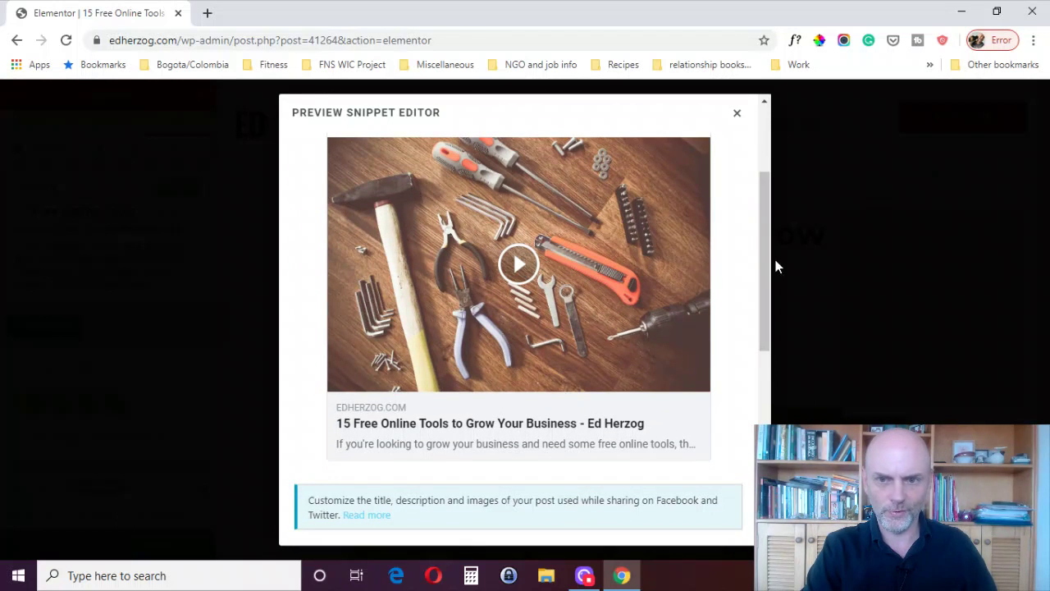
drag(768, 269, 761, 391)
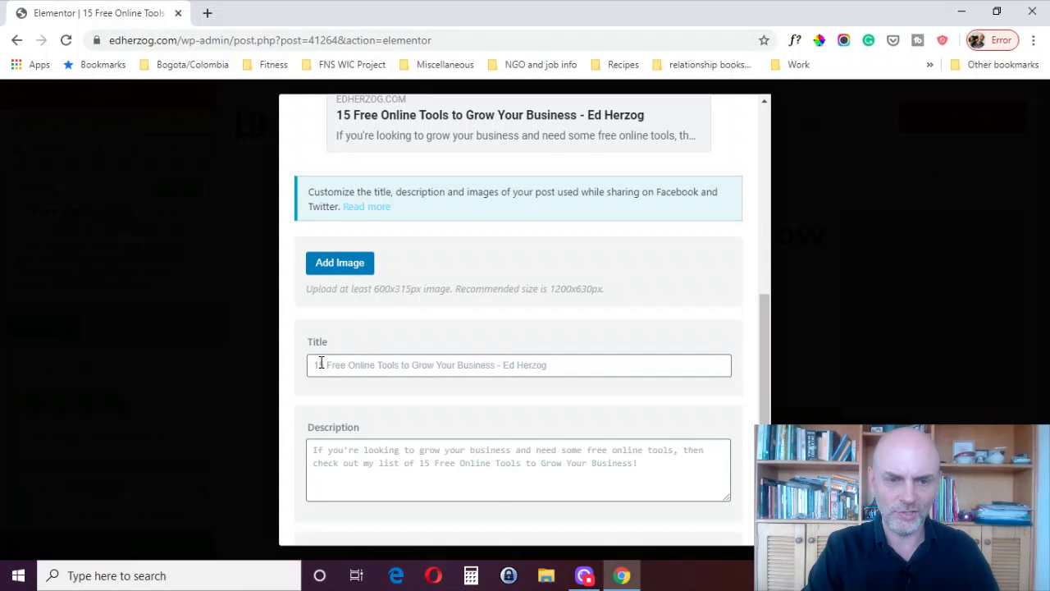
drag(764, 349, 764, 408)
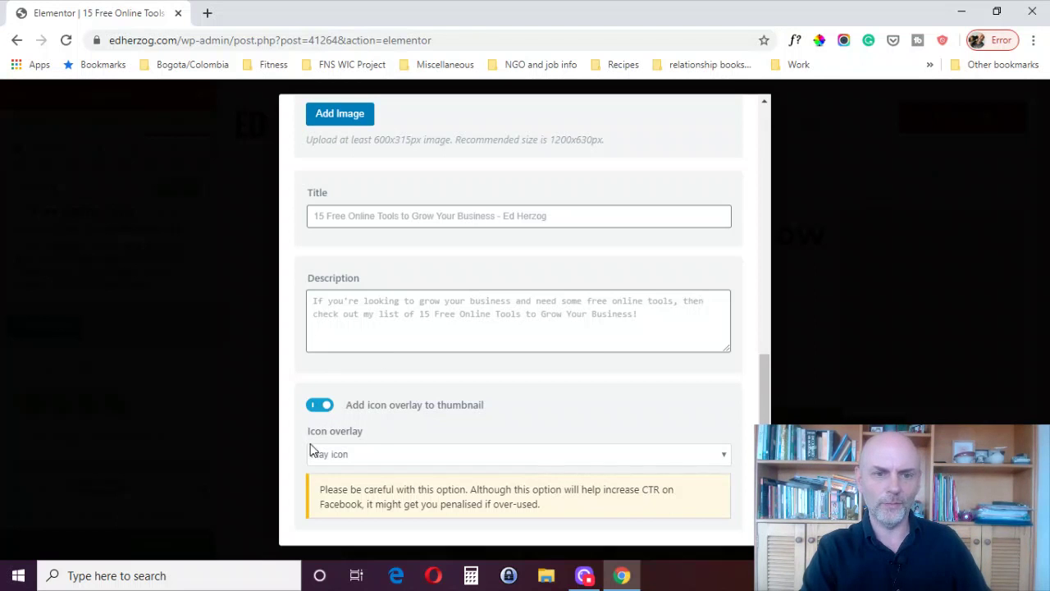
drag(764, 387, 747, 164)
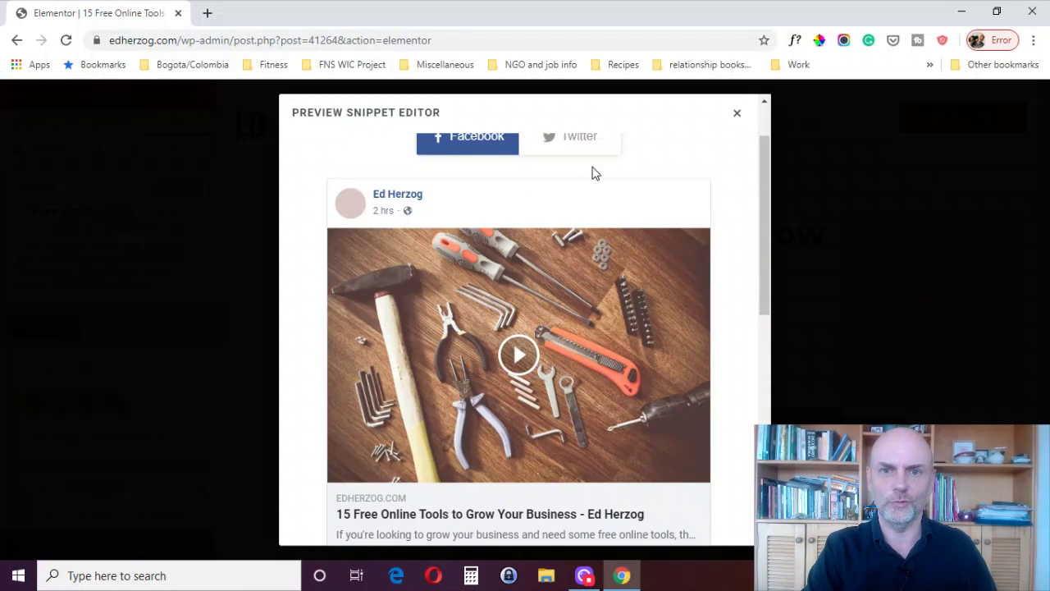
Step: Preview the Twitter card, keeping Facebook data and Summary Card with Large Image
click(572, 144)
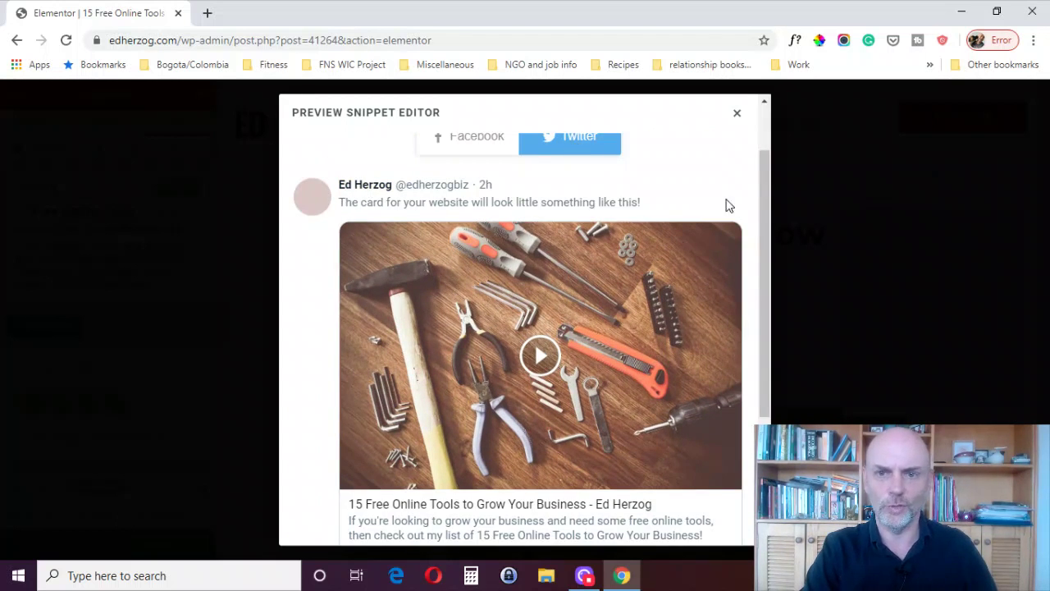
drag(768, 186, 754, 318)
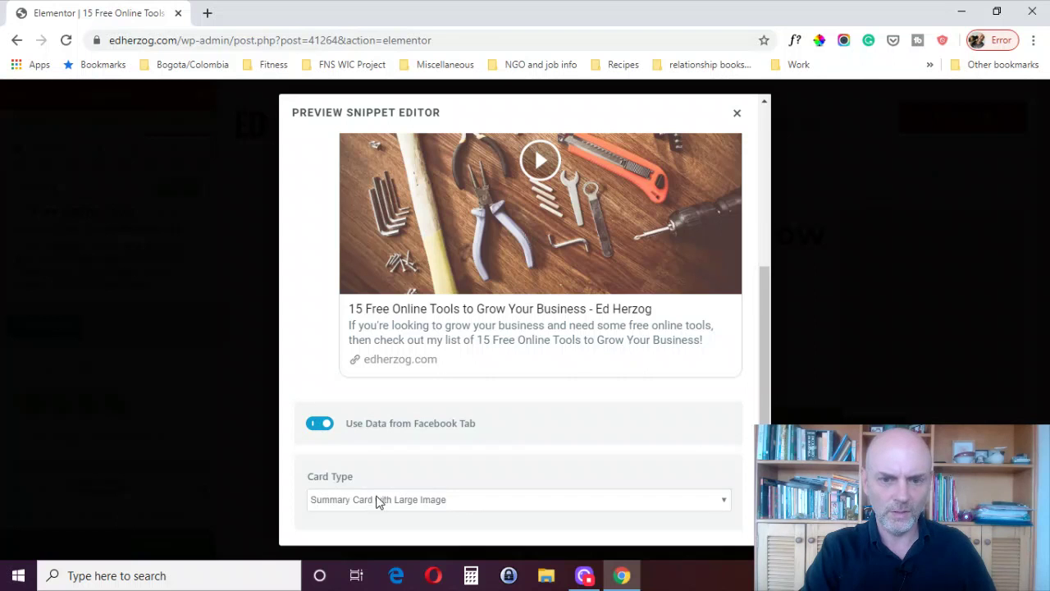
click(319, 426)
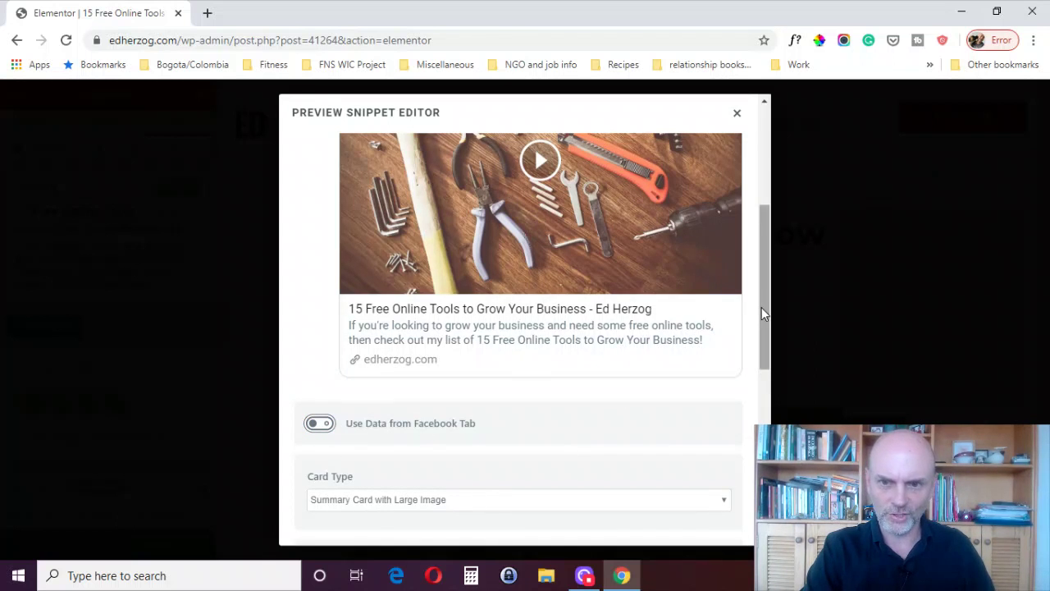
drag(762, 306, 760, 447)
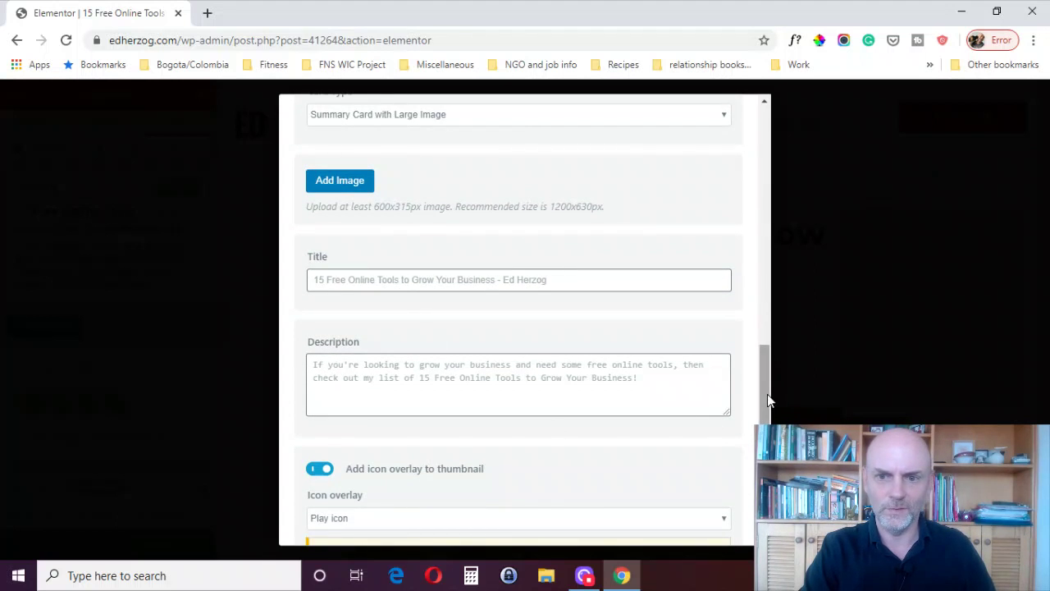
drag(767, 394, 752, 288)
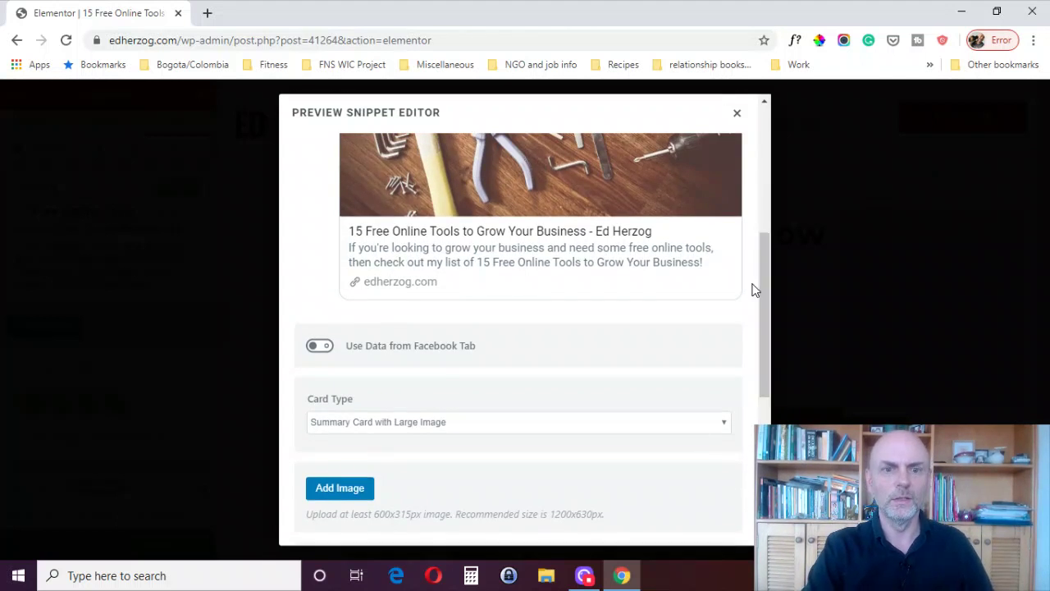
click(320, 345)
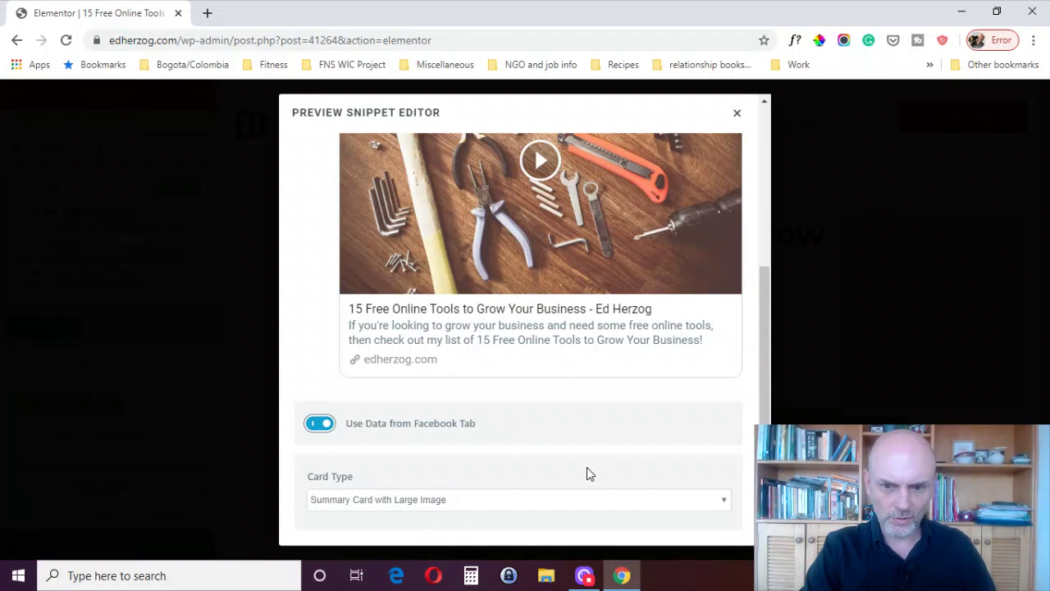
click(670, 509)
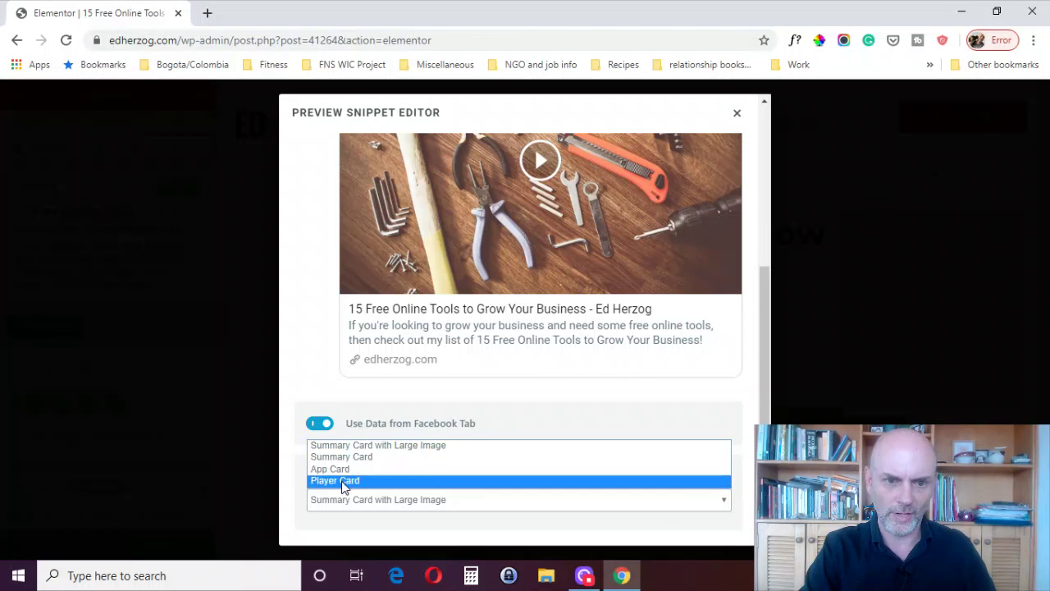
click(737, 123)
Step: Close the snippet editor and add 'online tools' as a second focus keyword
click(737, 123)
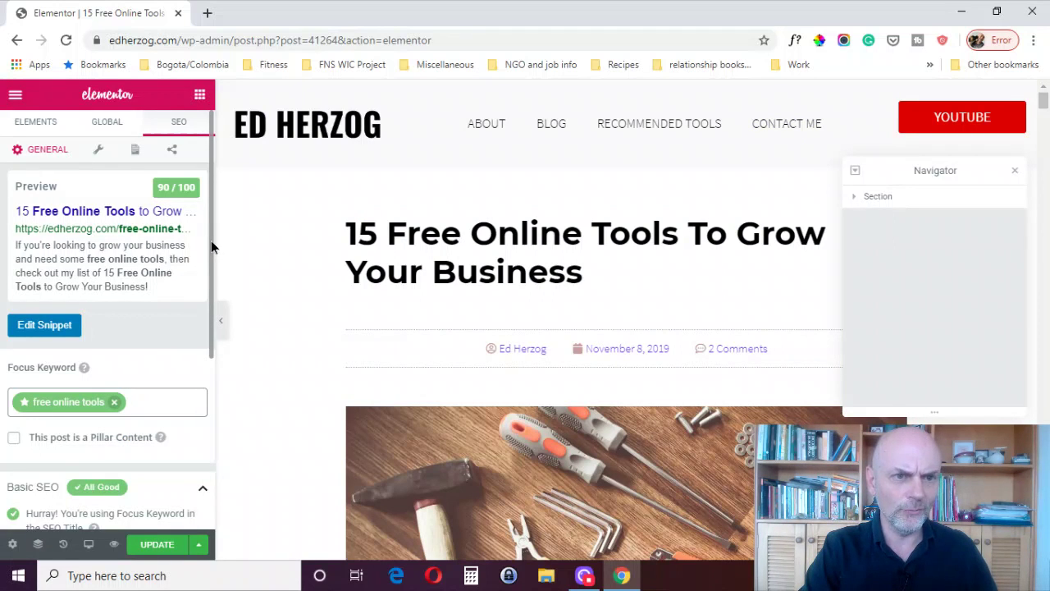
drag(210, 240, 209, 342)
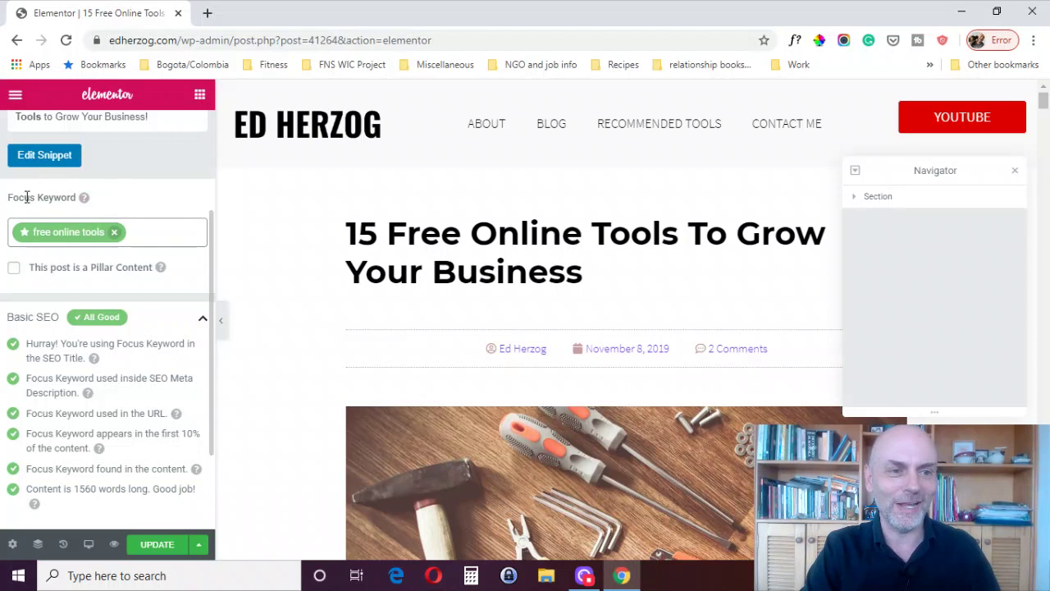
click(148, 235)
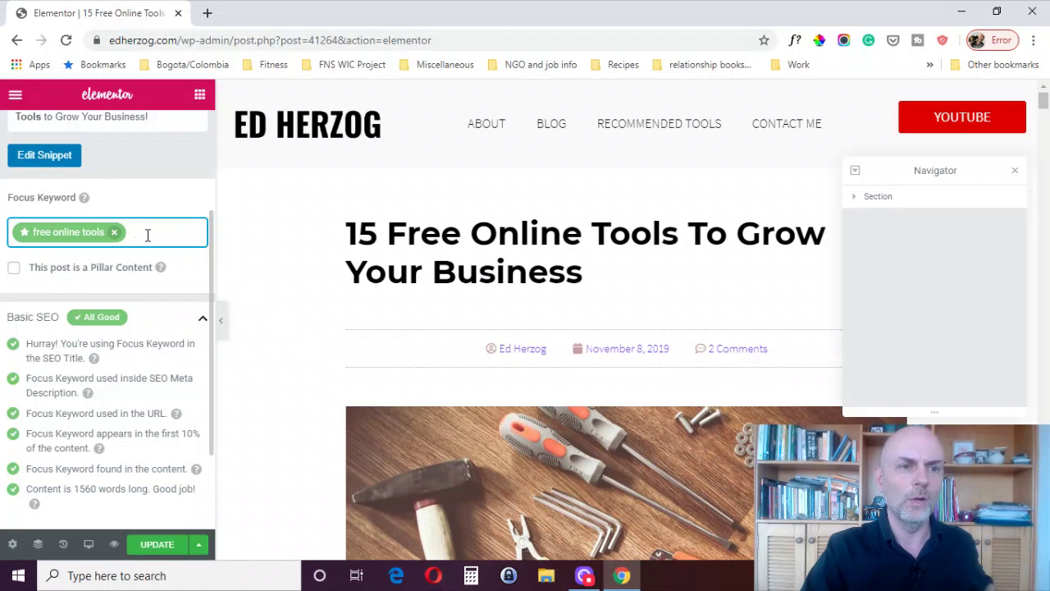
text(on)
key(BackSpace)
key(BackSpace)
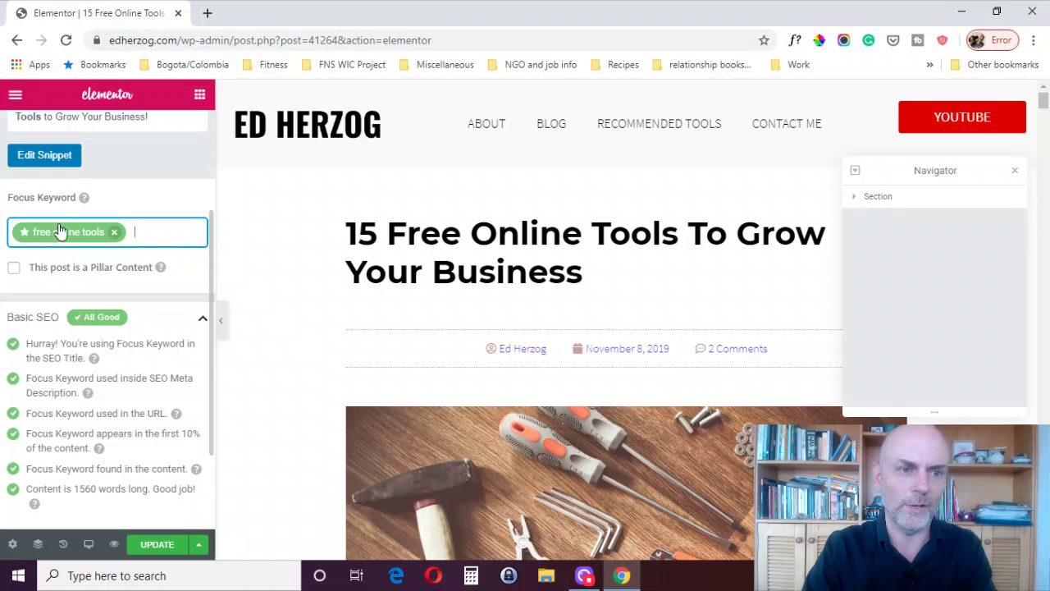
text(online tools)
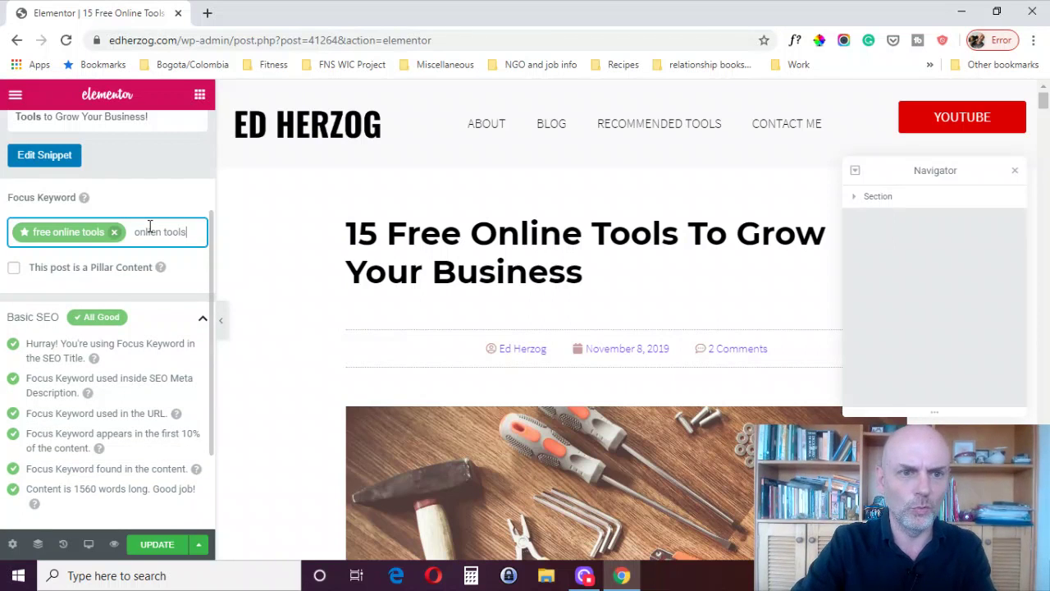
key(Return)
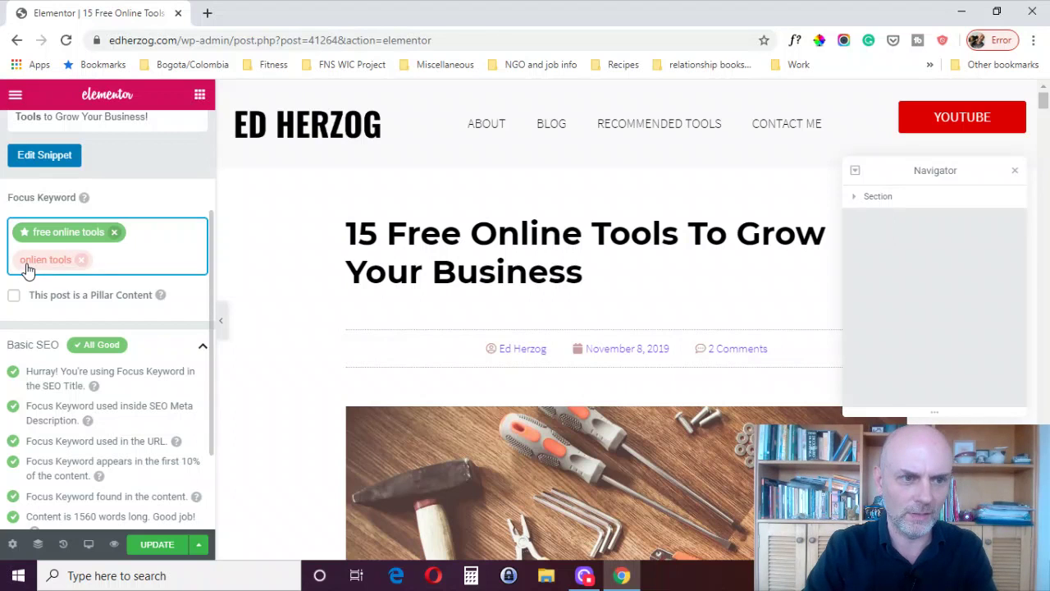
Step: Remove the second keyword, leaving 'free online tools' as the only focus keyword
click(81, 260)
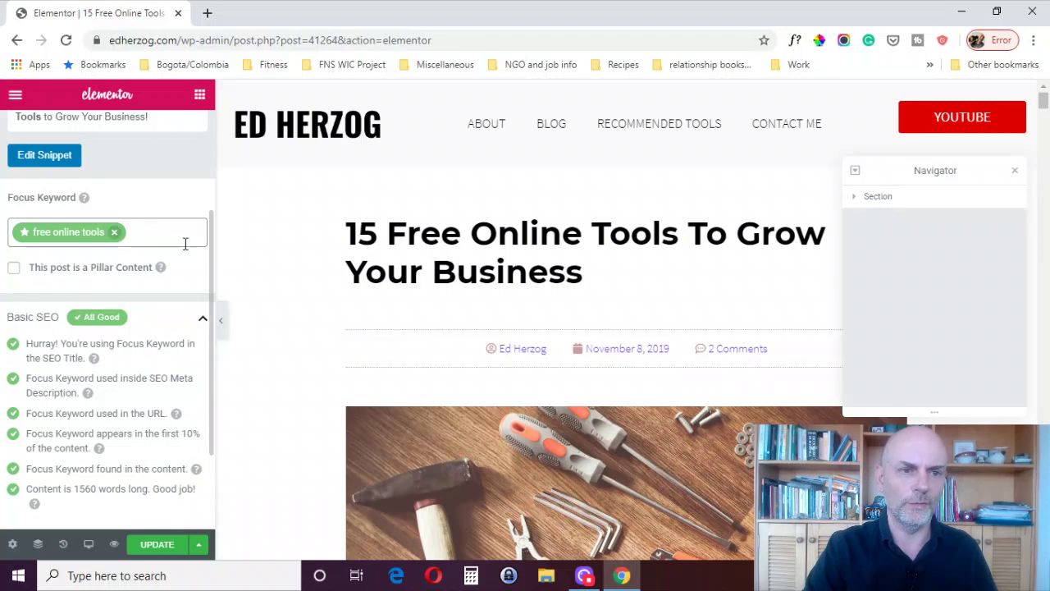
drag(211, 230, 207, 134)
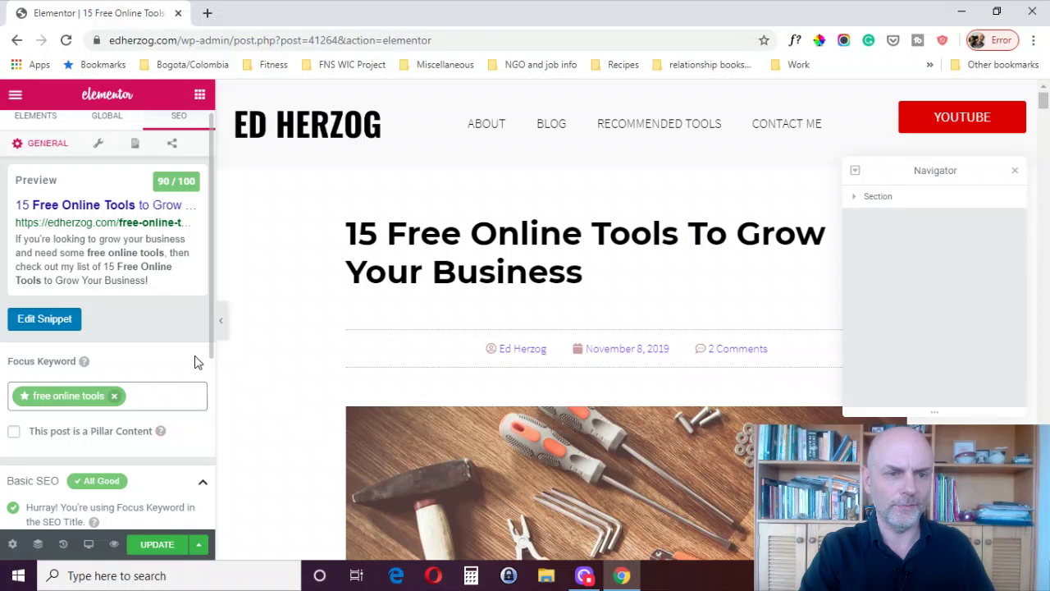
drag(210, 342, 211, 452)
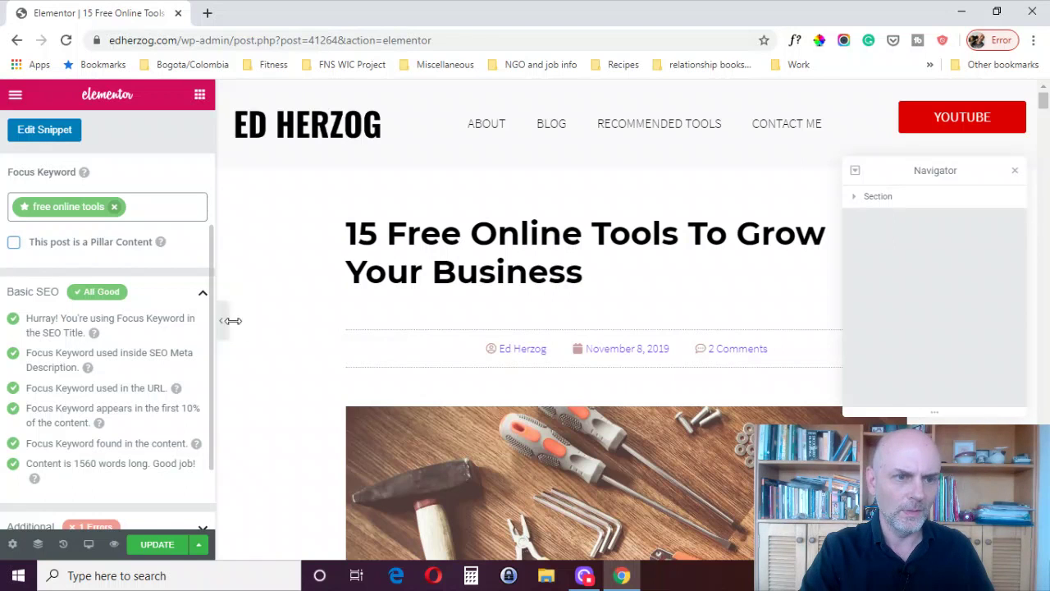
click(92, 336)
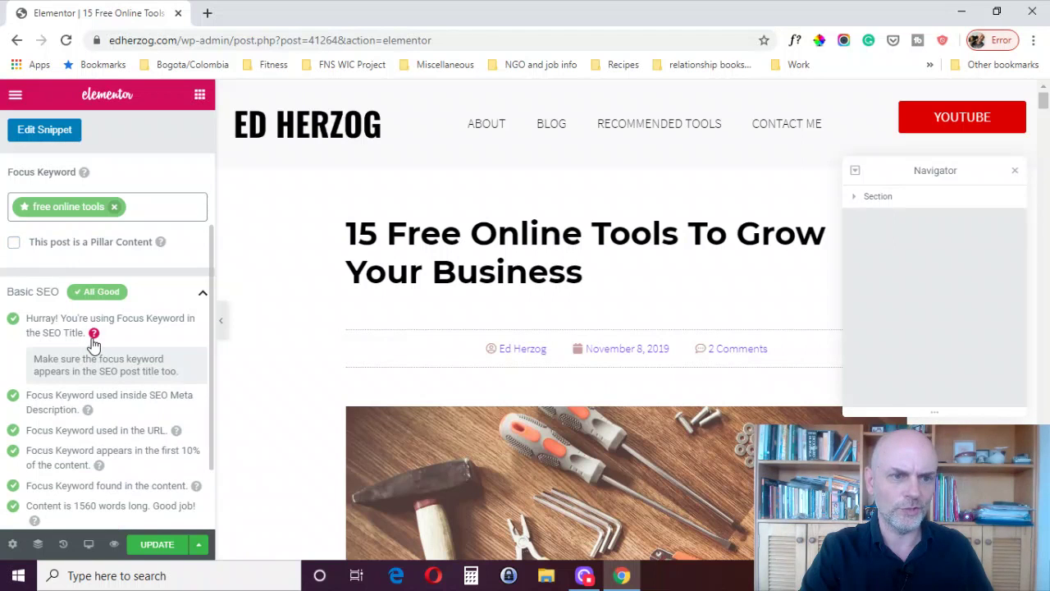
click(94, 336)
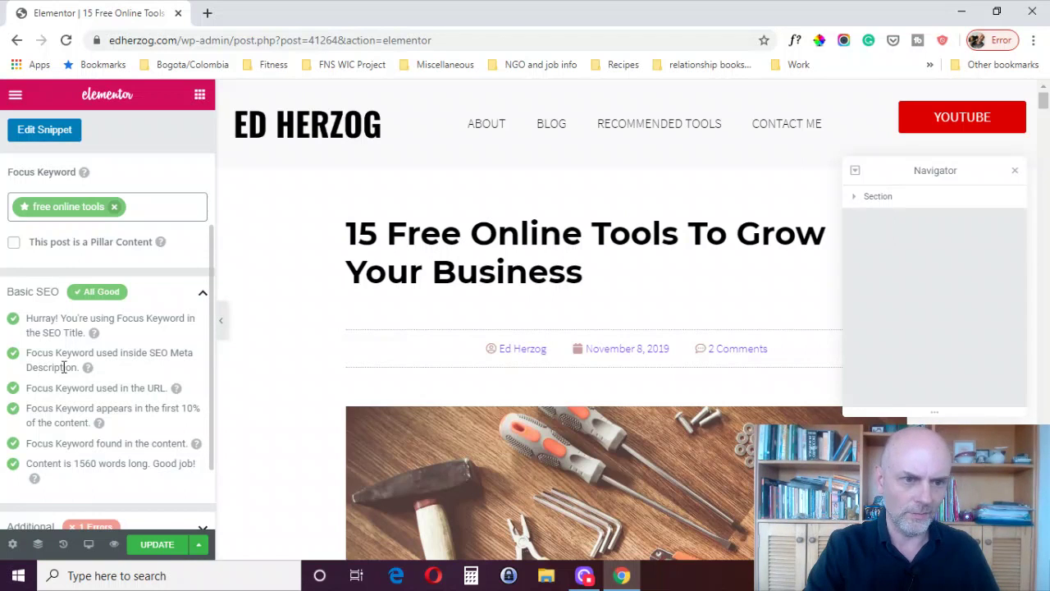
drag(210, 305, 211, 196)
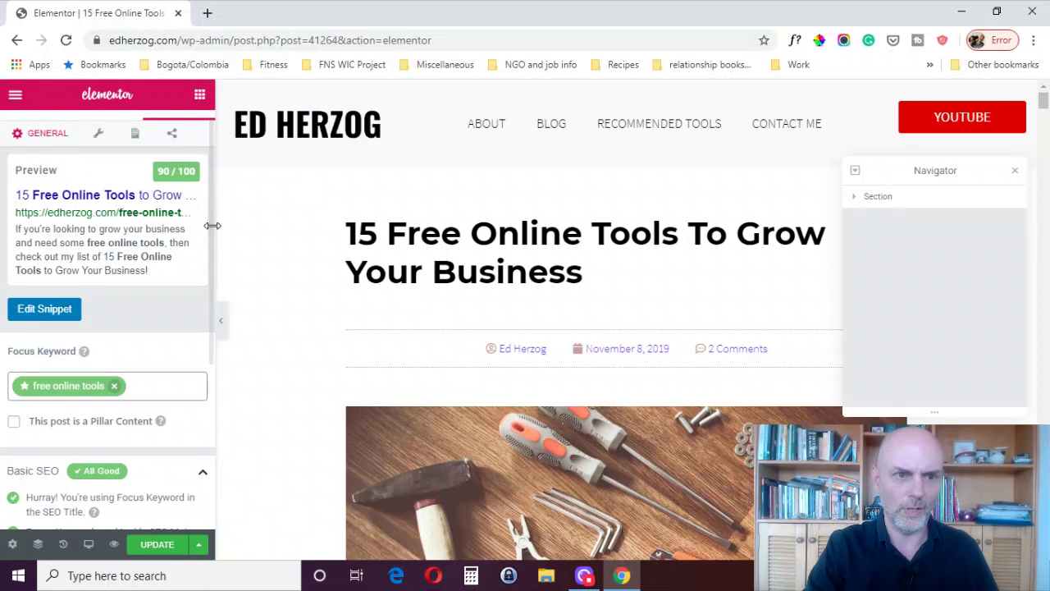
scroll(208, 237, down, 3)
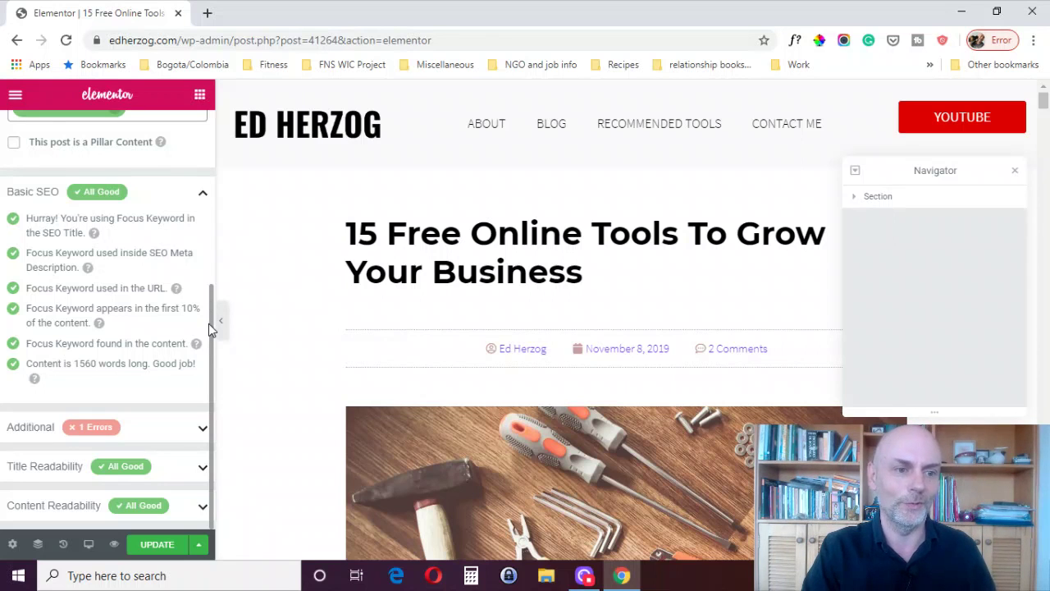
Step: Expand the Additional checks to find the low keyword density error (0.38, 6 occurrences)
click(156, 430)
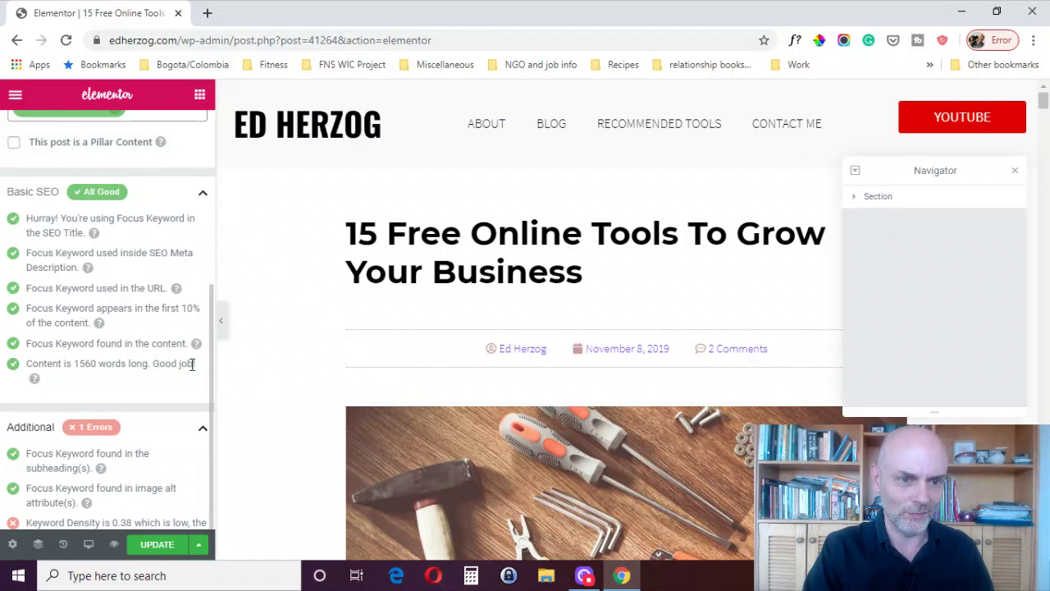
scroll(210, 387, down, 2)
drag(210, 387, 205, 497)
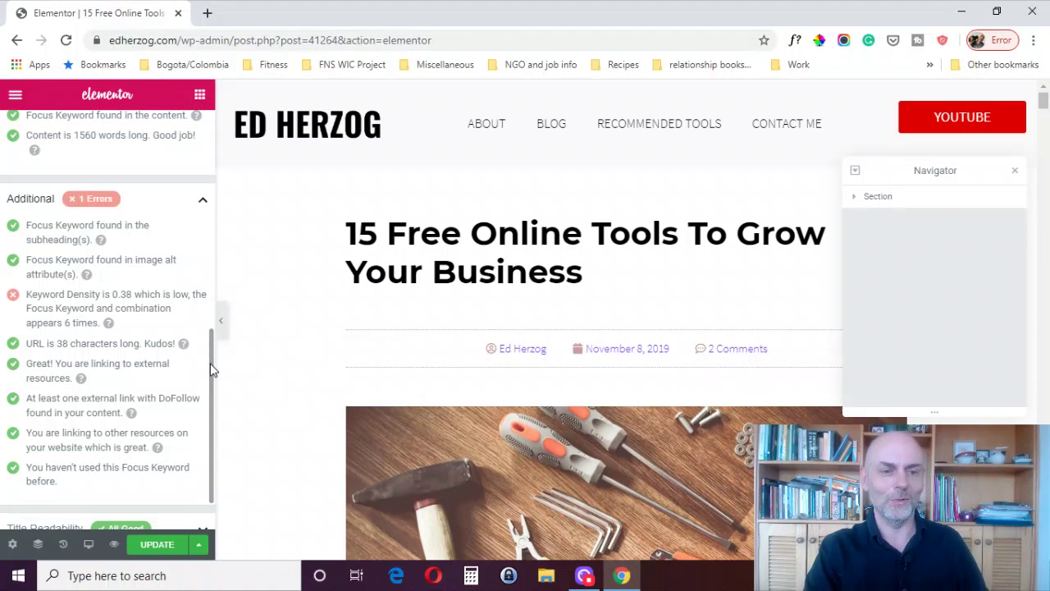
scroll(210, 363, down, 1)
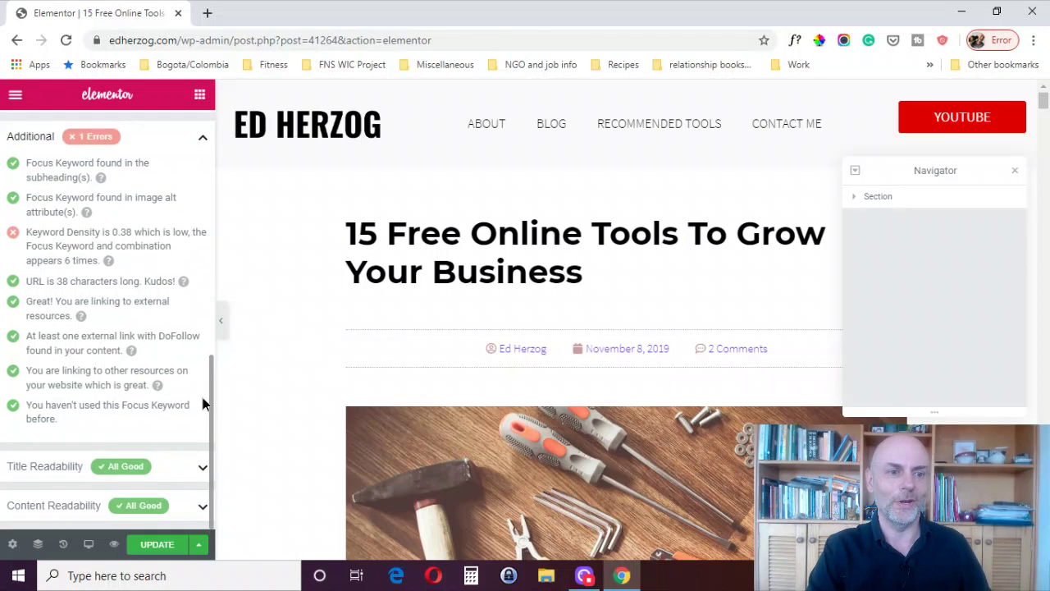
scroll(206, 369, up, 2)
scroll(207, 369, down, 2)
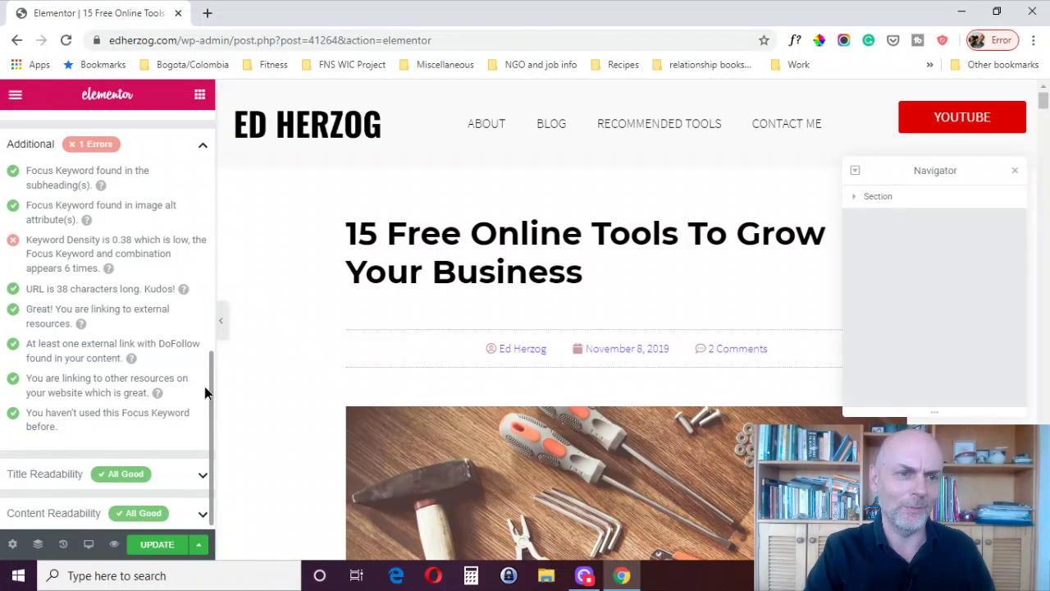
Step: Expand the Title Readability and Content Readability checks, all passing
click(181, 470)
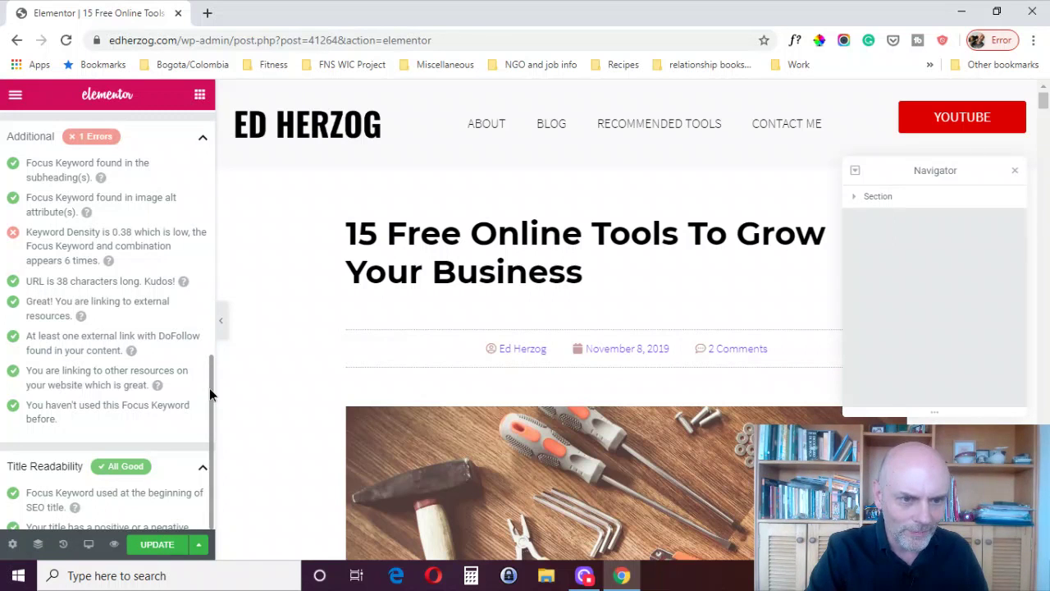
scroll(209, 393, down, 2)
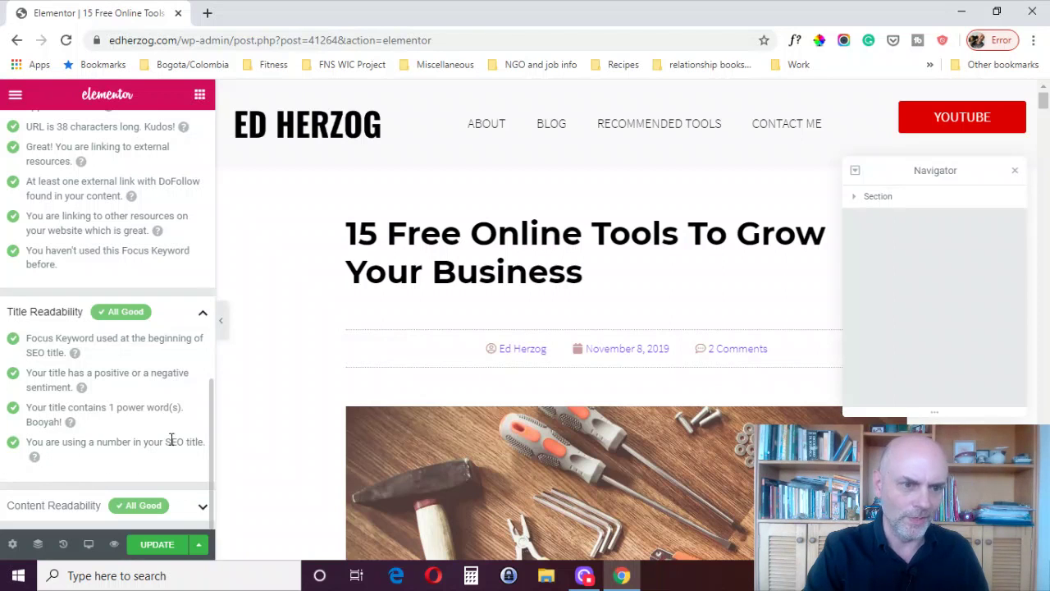
click(201, 506)
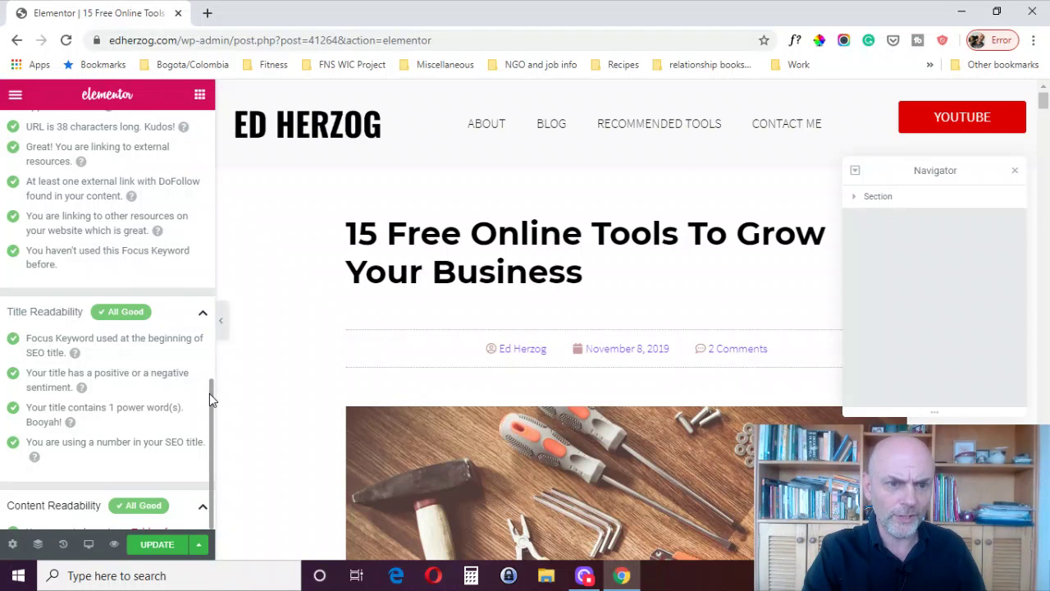
drag(210, 393, 208, 458)
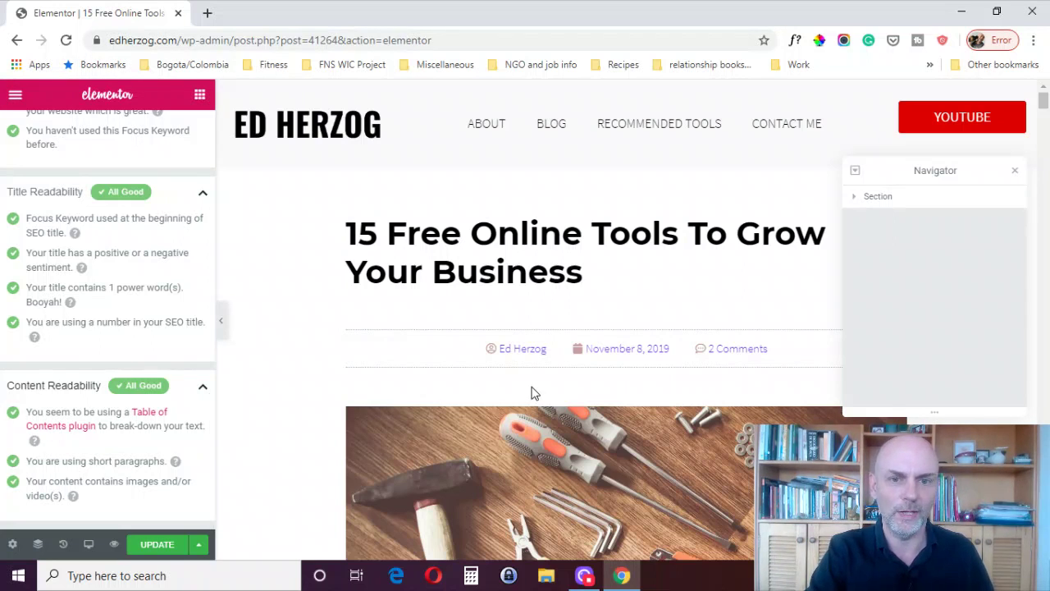
Step: Close the Navigator and scroll the page to the numbered Table of Contents
click(1013, 173)
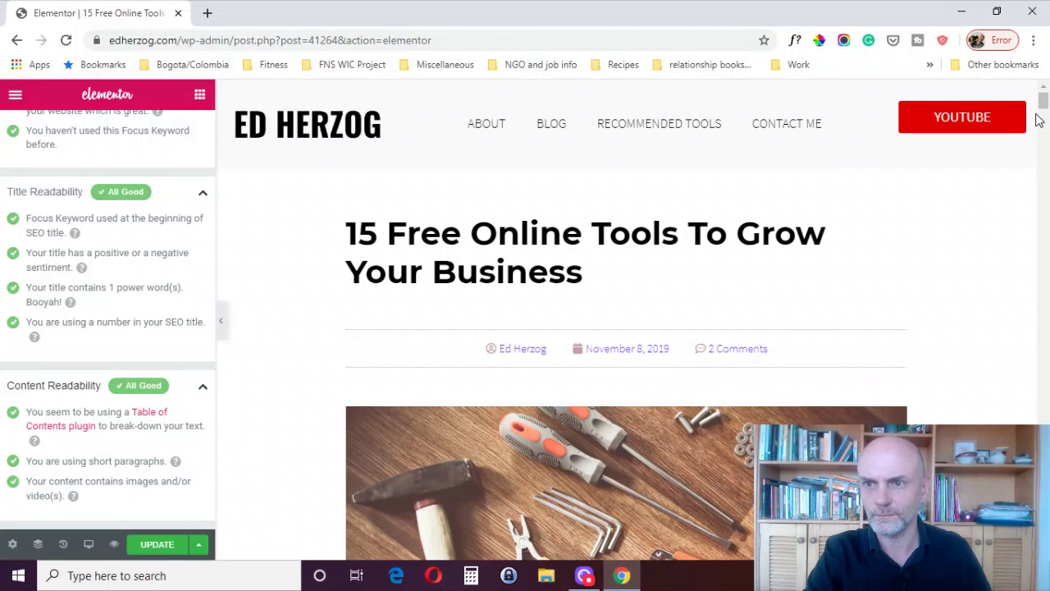
drag(1042, 107, 1042, 159)
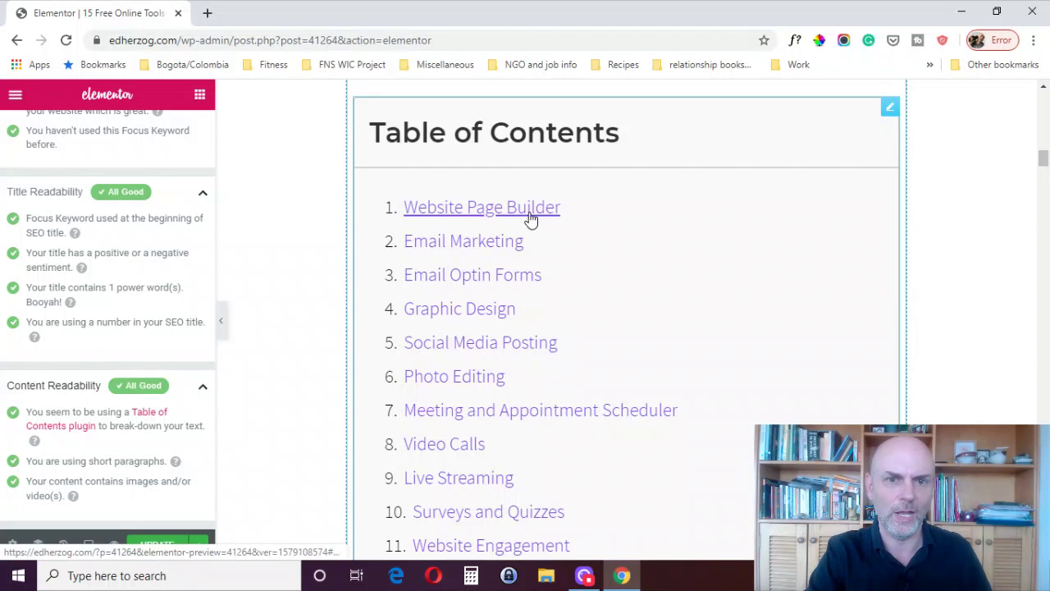
Step: Google 'increase online sales' in a new tab, view the 25 Ways snippet, then return to Elementor
click(209, 13)
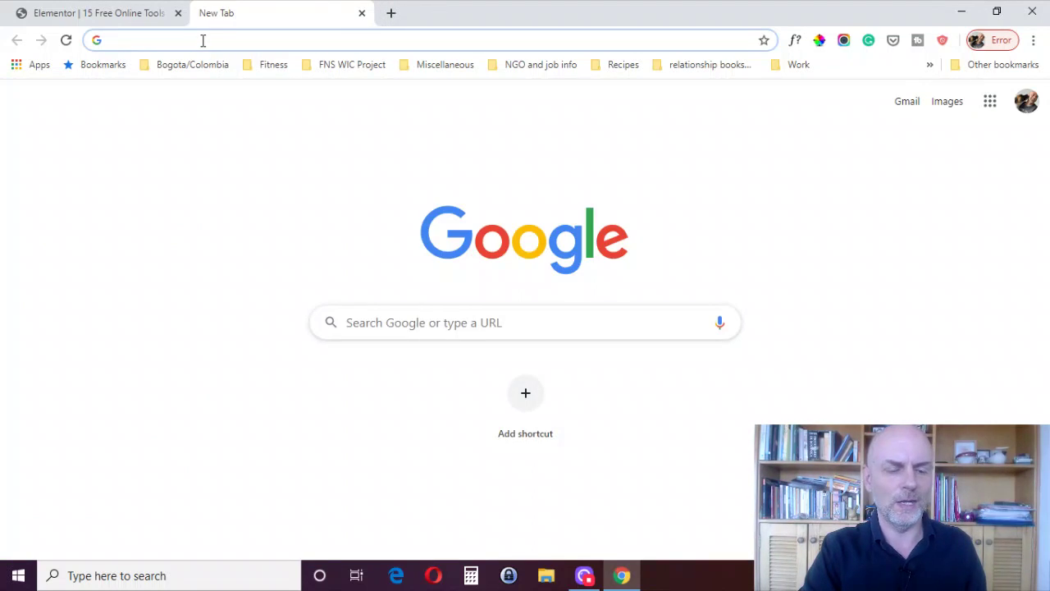
text(increase )
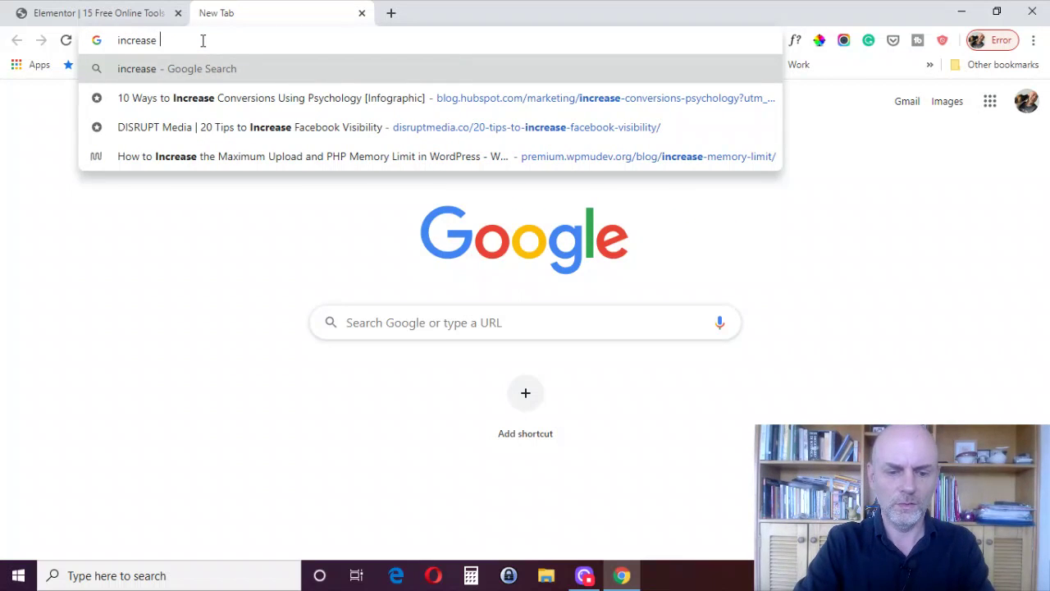
text(online )
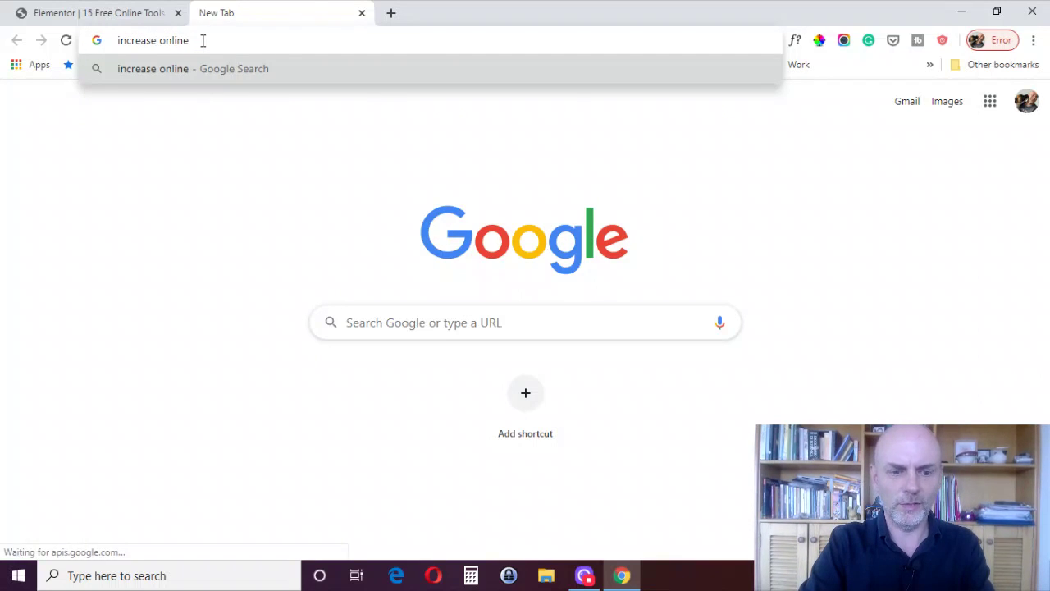
text(sales)
key(Return)
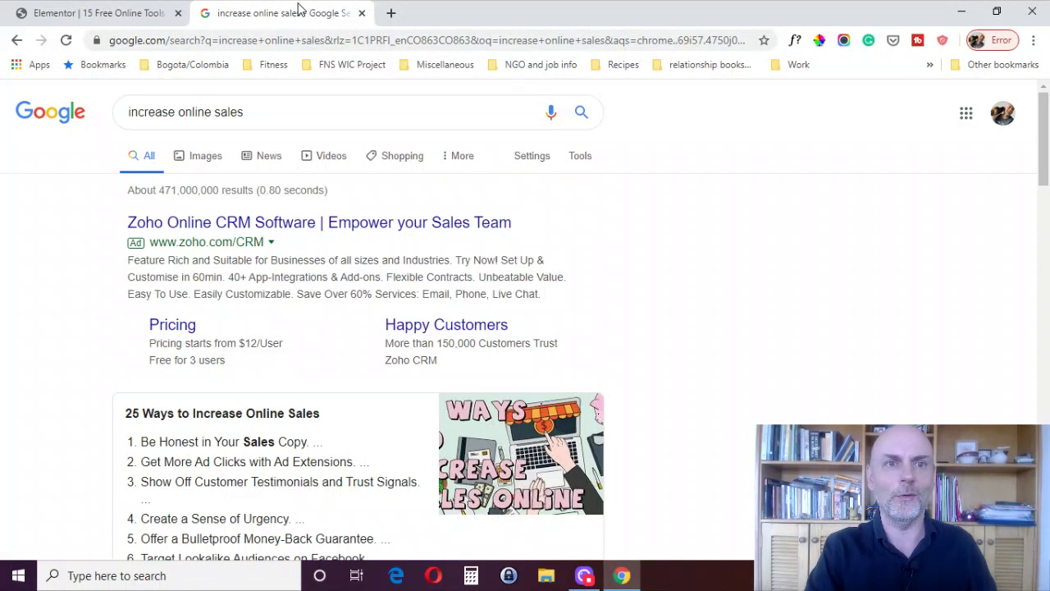
scroll(1046, 194, down, 2)
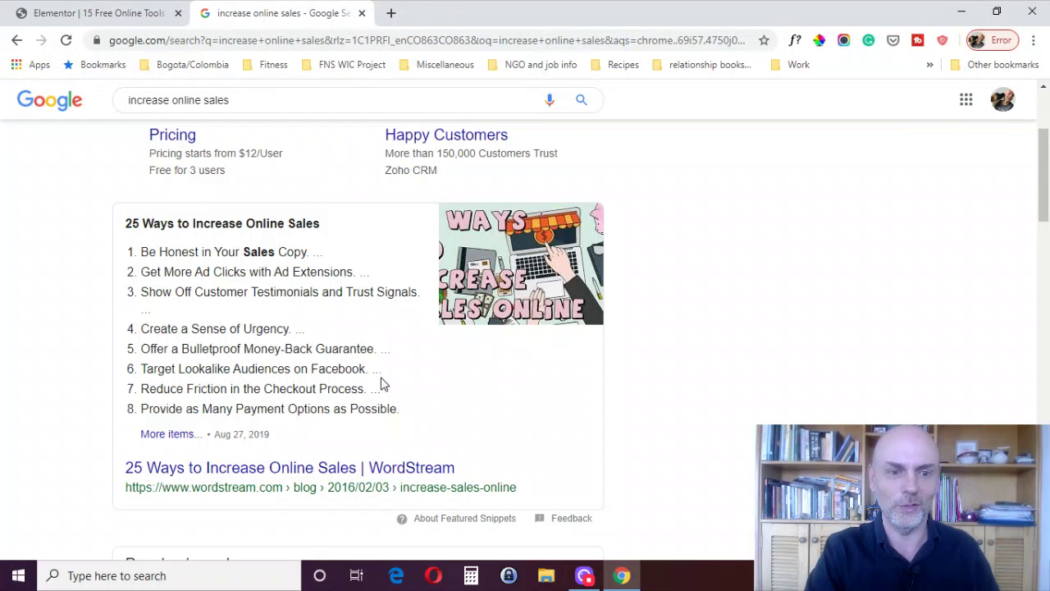
click(122, 12)
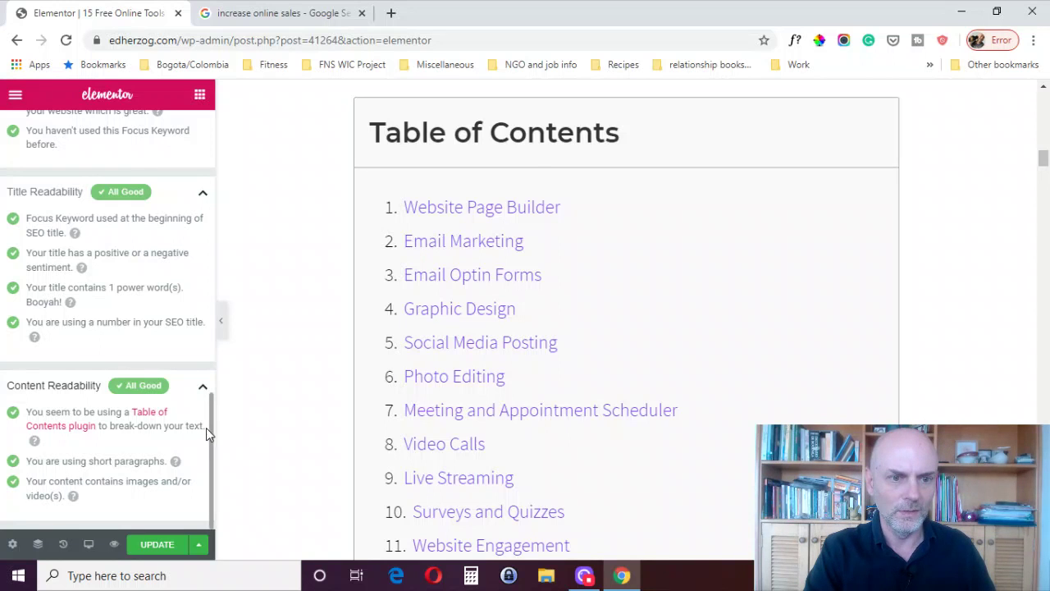
Step: Scroll through the post's Rank Math SEO checks
drag(210, 424, 196, 161)
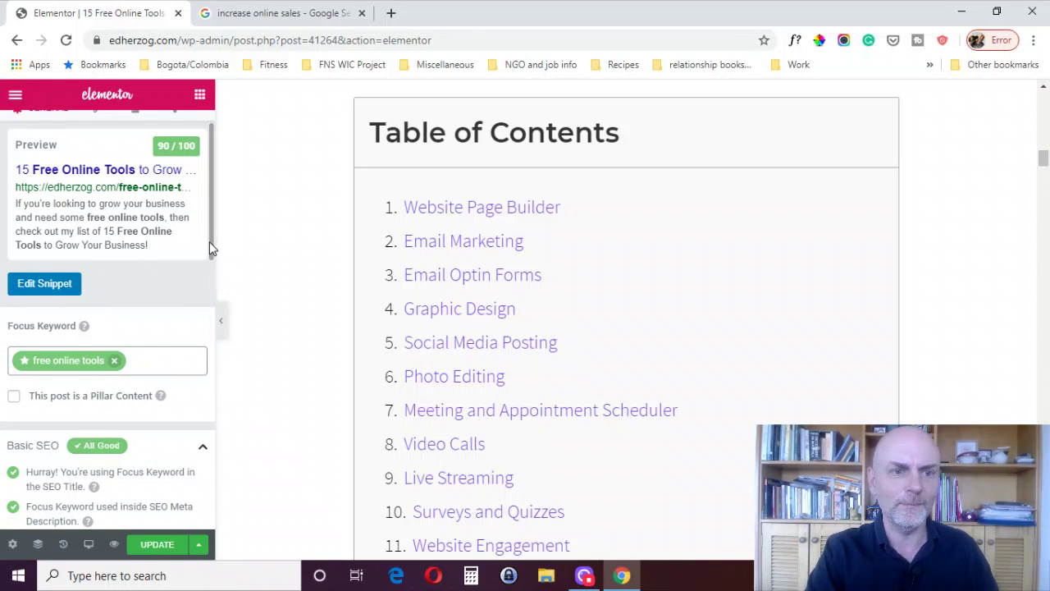
drag(210, 244, 207, 335)
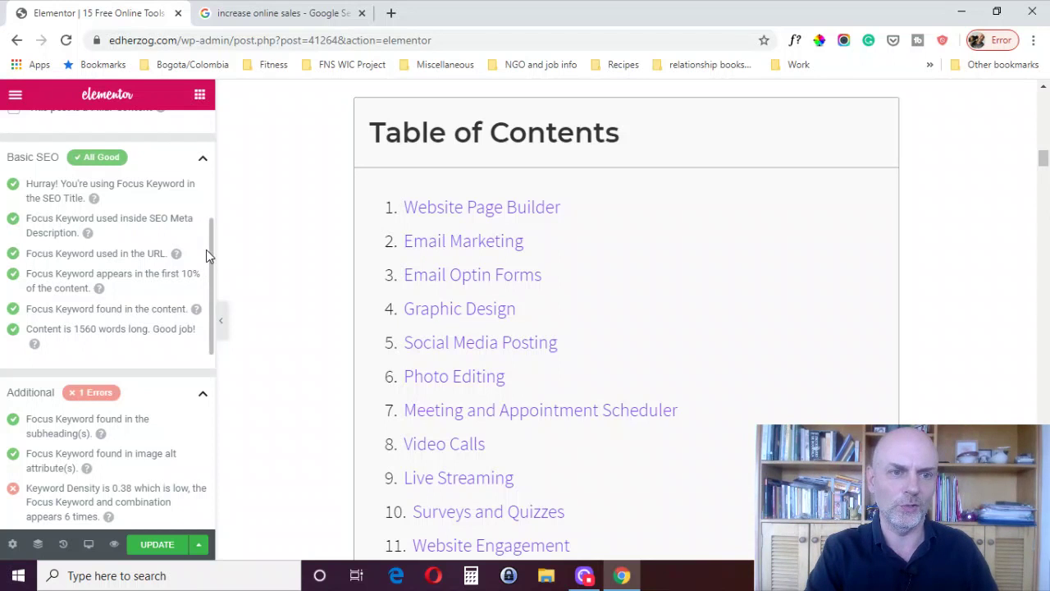
drag(208, 249, 208, 117)
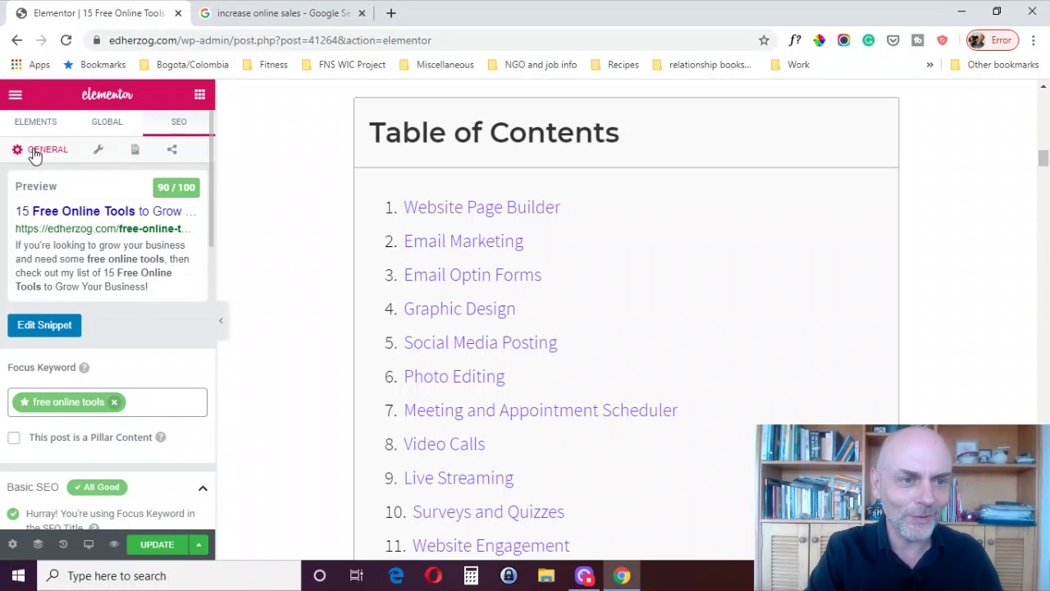
Step: Show the Advanced settings (Index on, Max Image Preview Large) and read the Canonical URL help
click(97, 154)
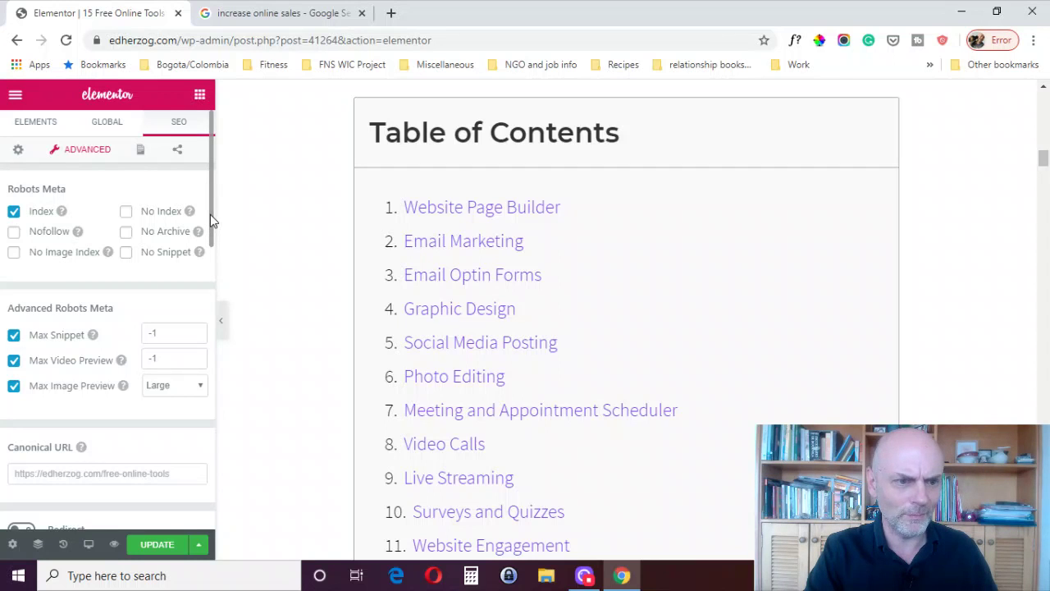
scroll(210, 221, down, 1)
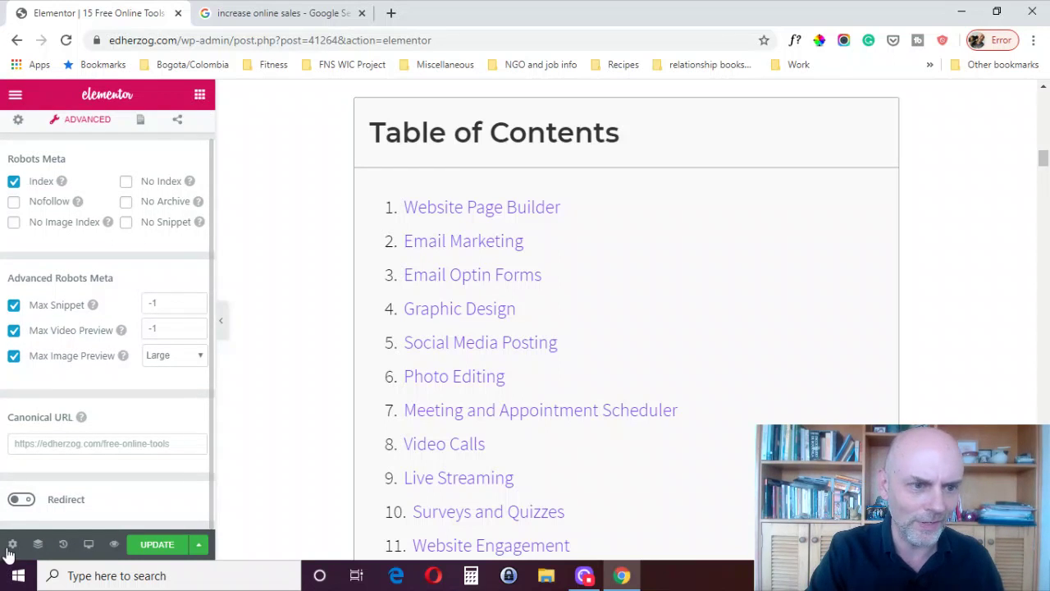
click(81, 418)
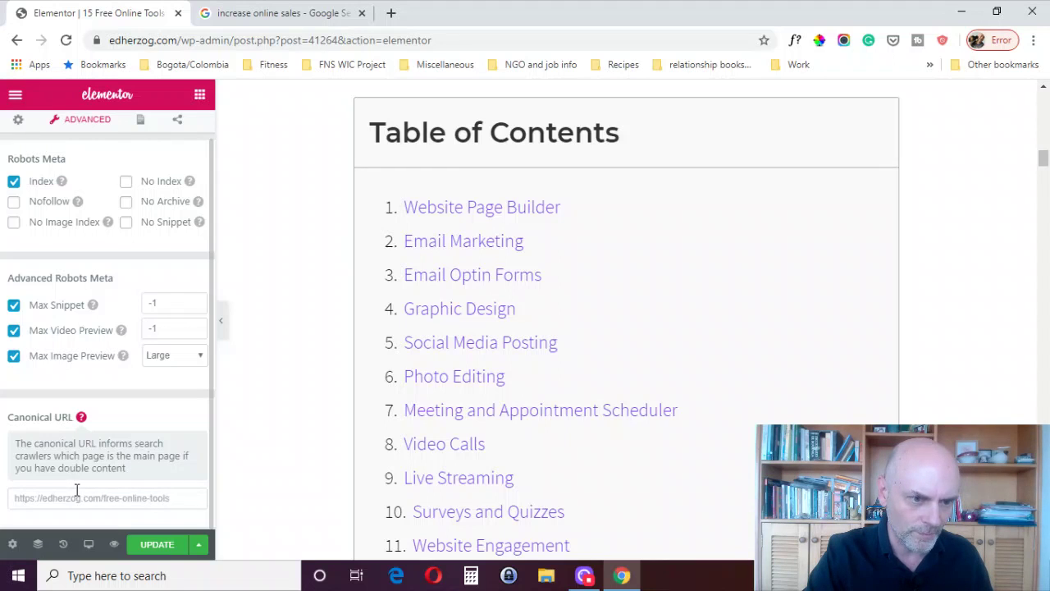
click(81, 418)
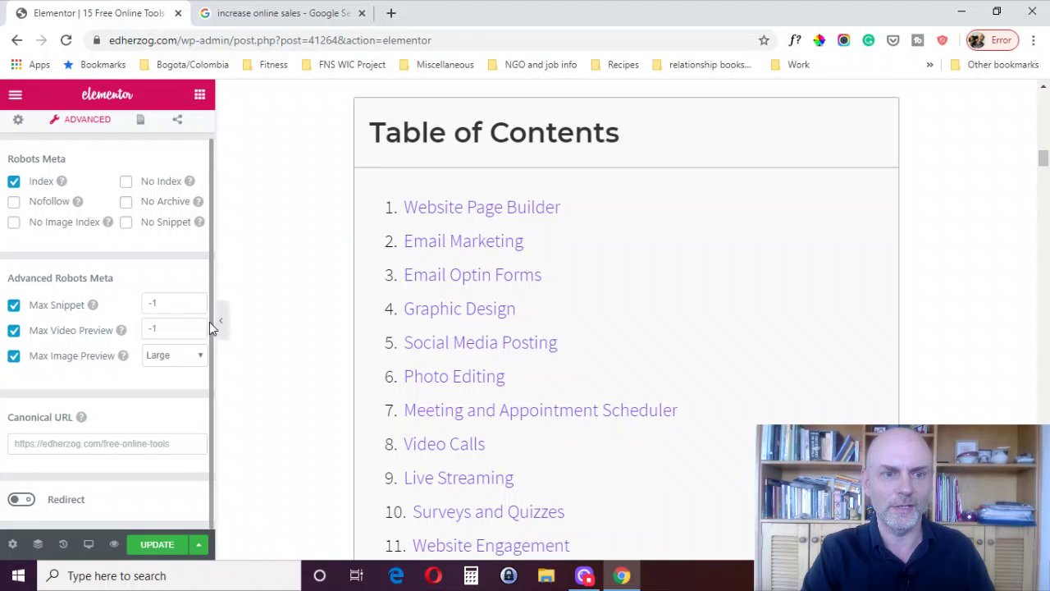
scroll(210, 322, up, 1)
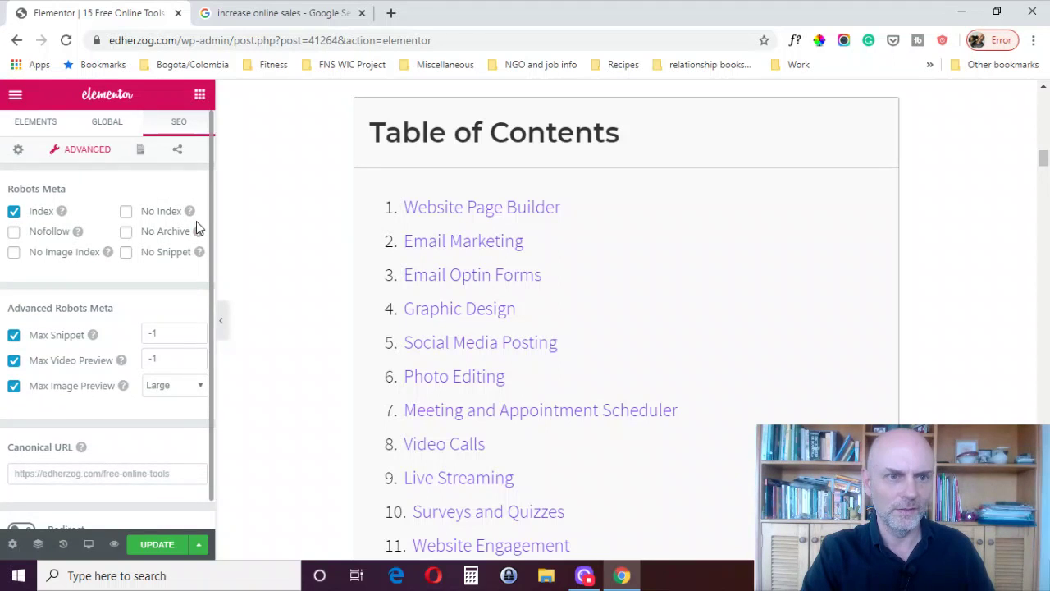
Step: Open the Schema settings and keep Article as the Rich Snippet Type
click(139, 151)
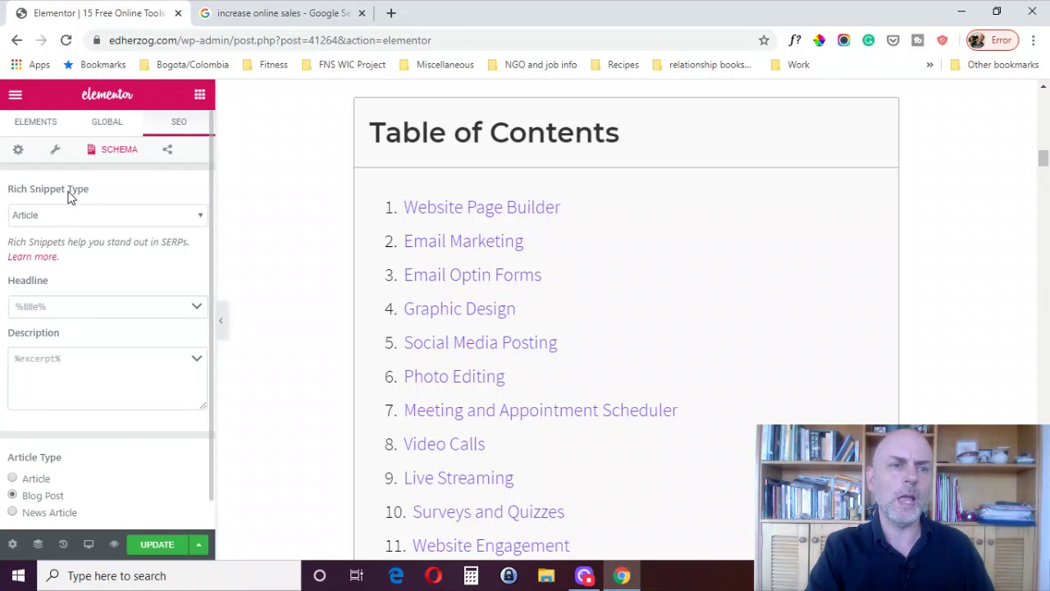
click(102, 216)
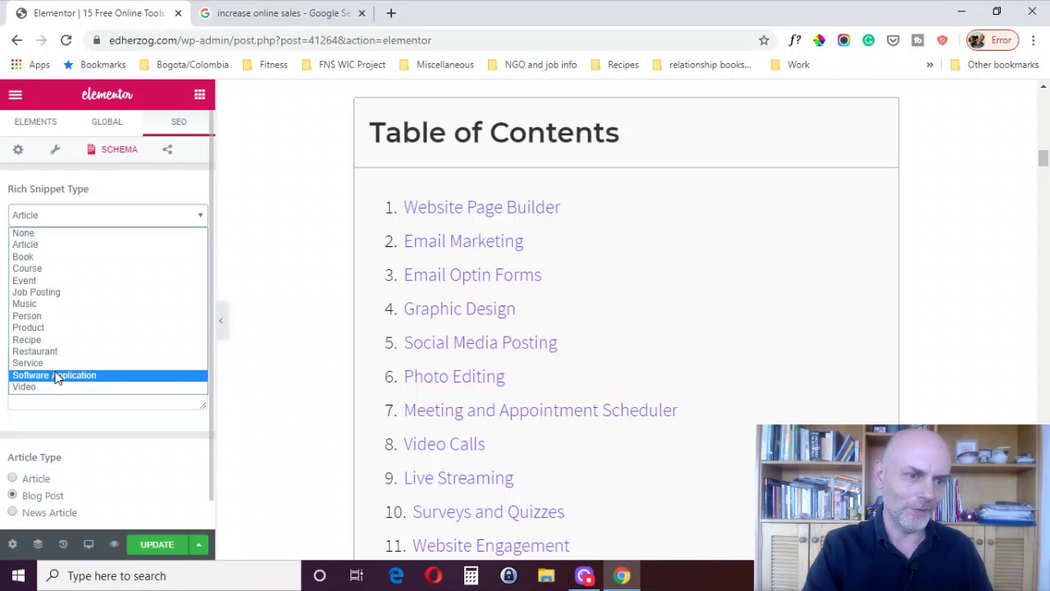
click(38, 245)
Step: In the Google tab, replace the query with 'chili' and search for 'chili recipe'
click(230, 11)
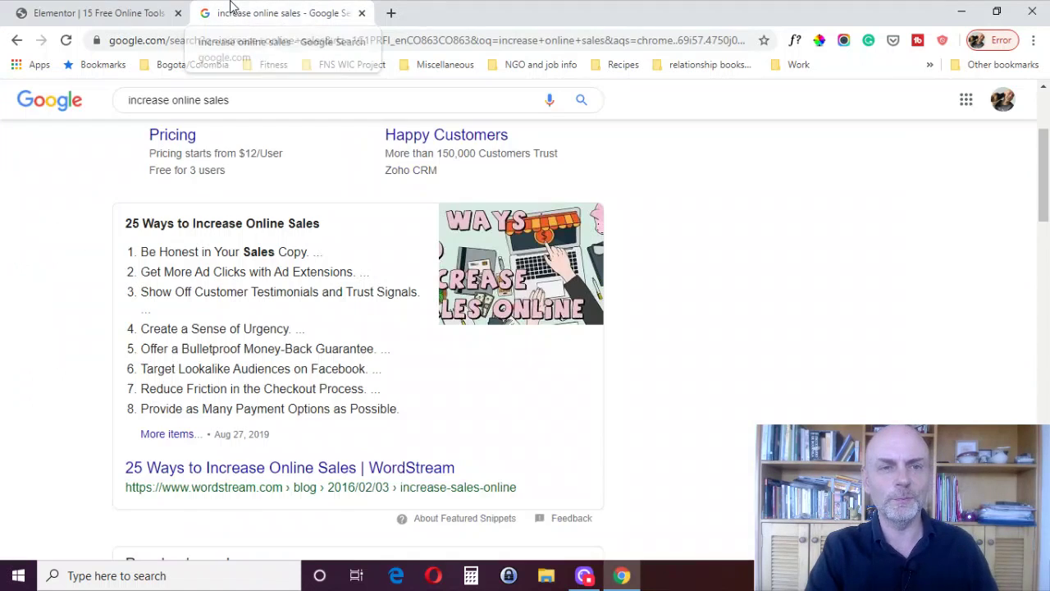
scroll(391, 302, up, 3)
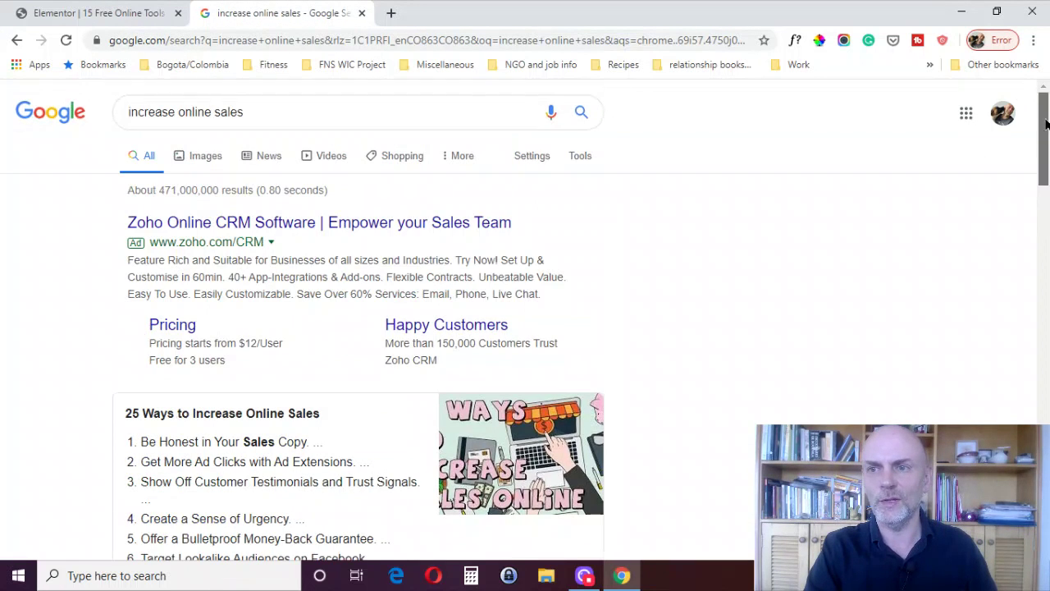
drag(264, 106, 113, 109)
text(chi)
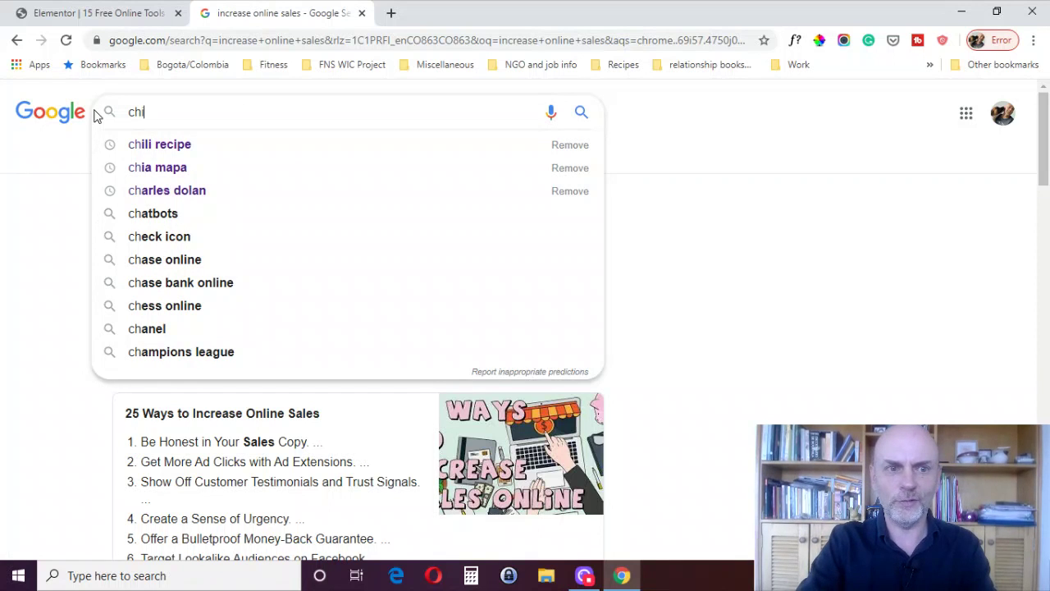
text(li)
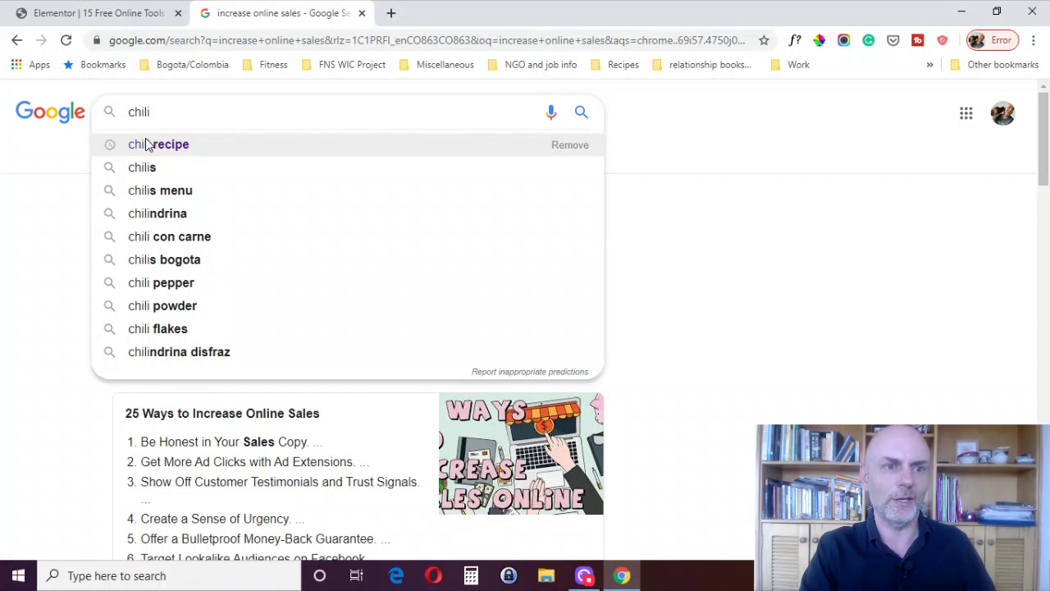
click(146, 144)
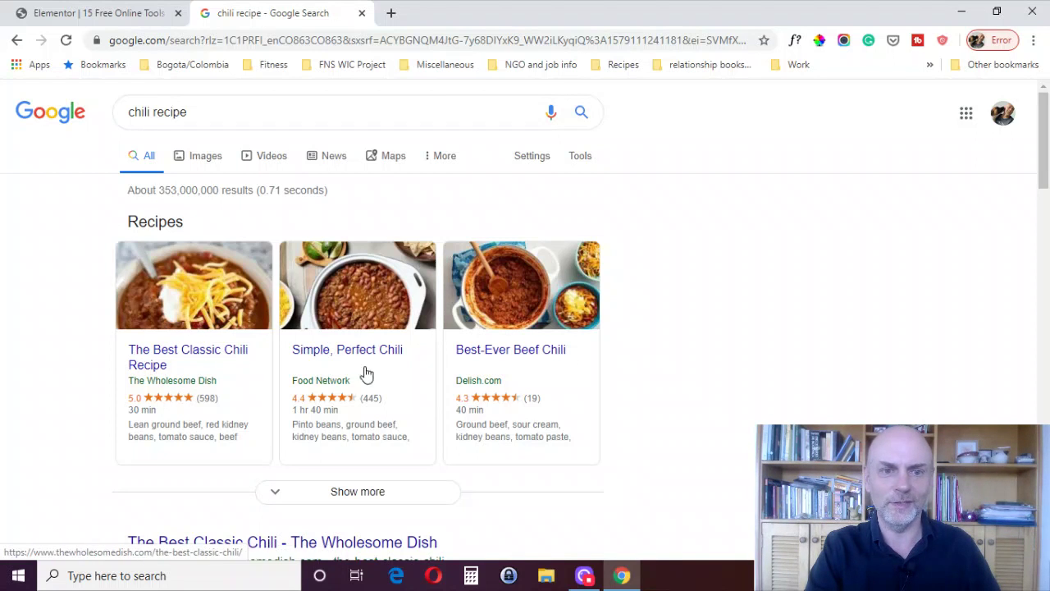
Step: Scroll through the rated chili recipe results, then return to Elementor's schema settings
scroll(484, 247, down, 3)
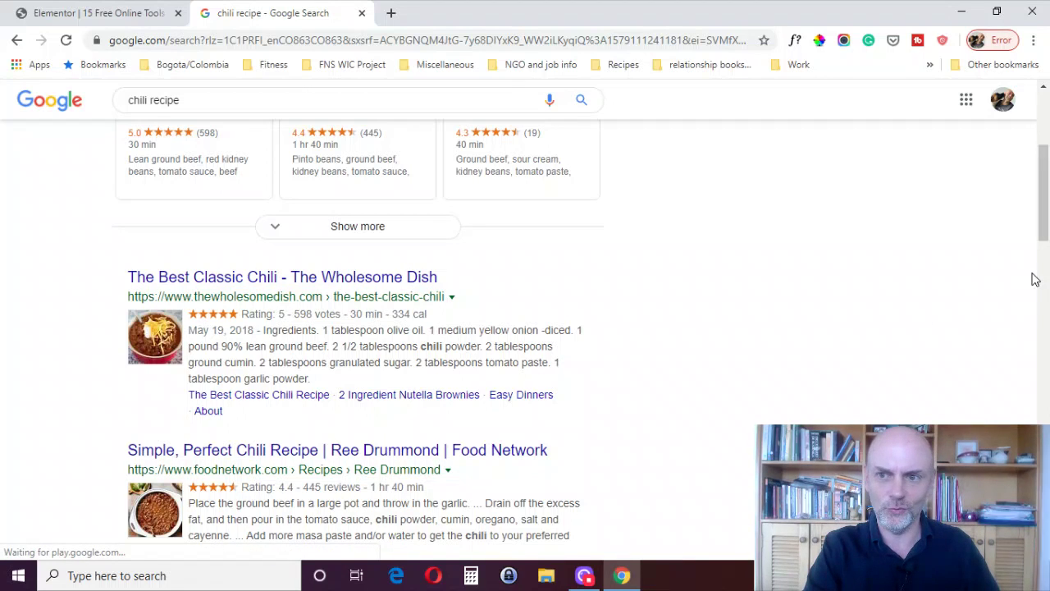
drag(1044, 210, 1048, 369)
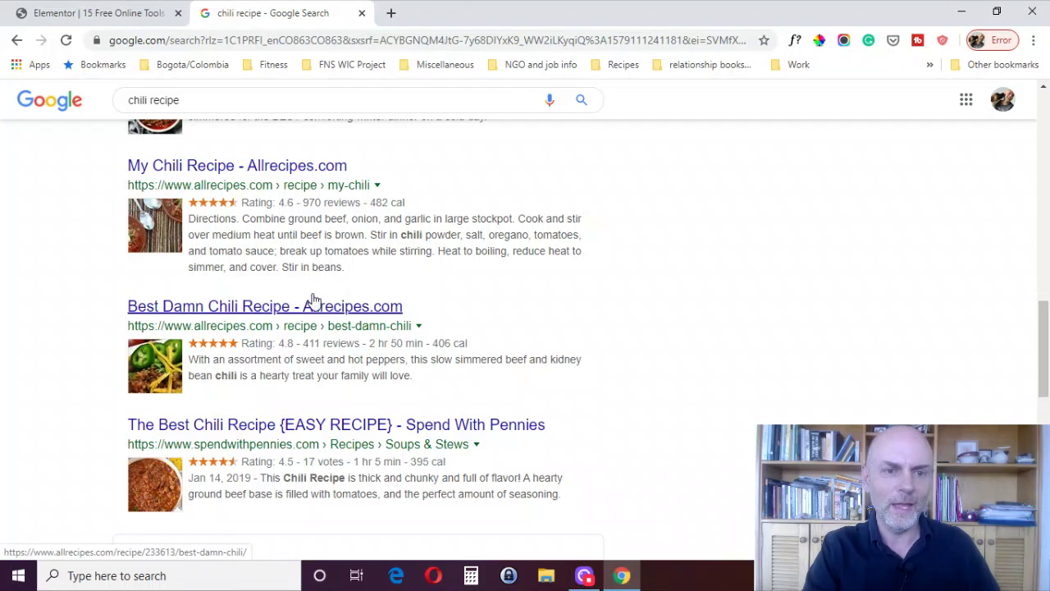
click(109, 11)
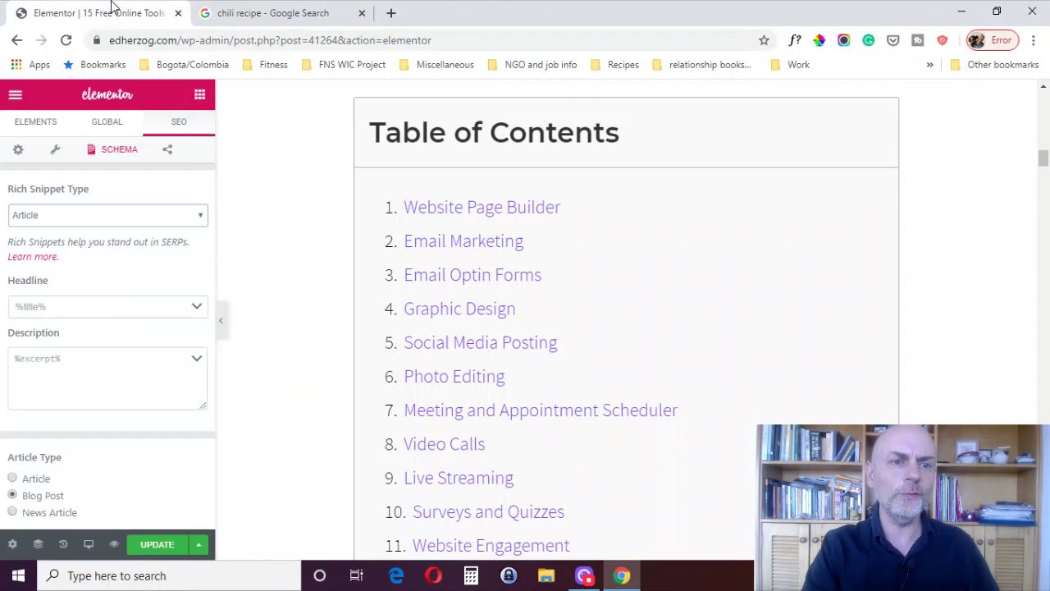
Step: Compare the Rank Math rich snippet types against the chili recipe results in Google
click(92, 218)
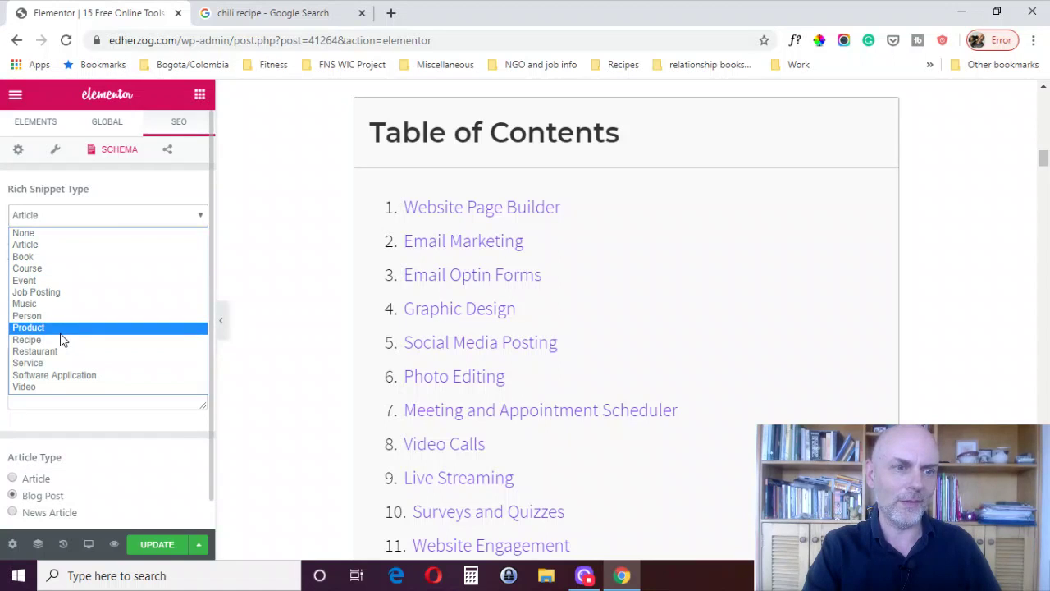
click(279, 12)
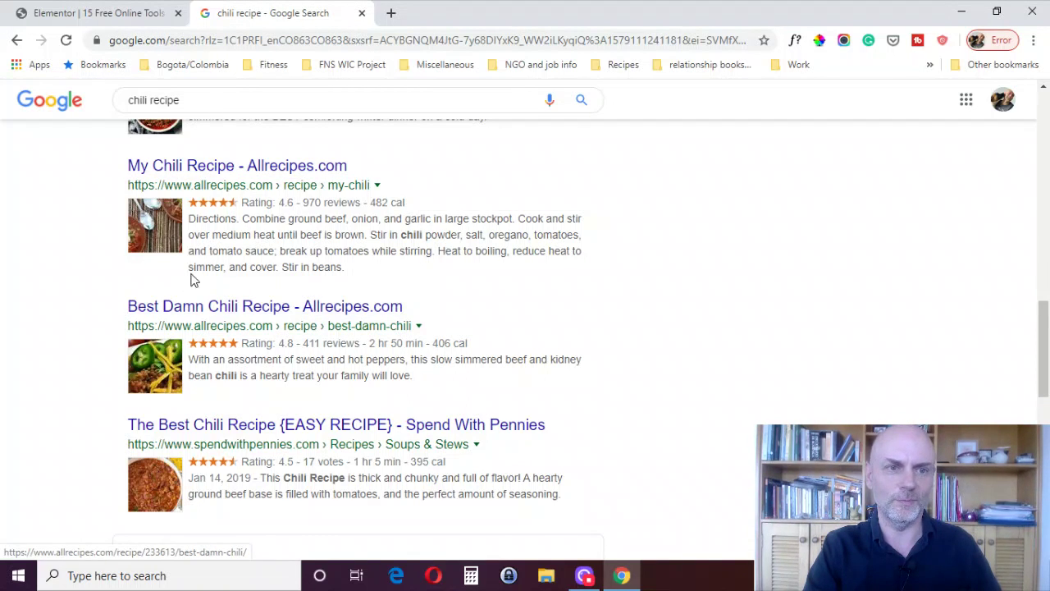
click(119, 10)
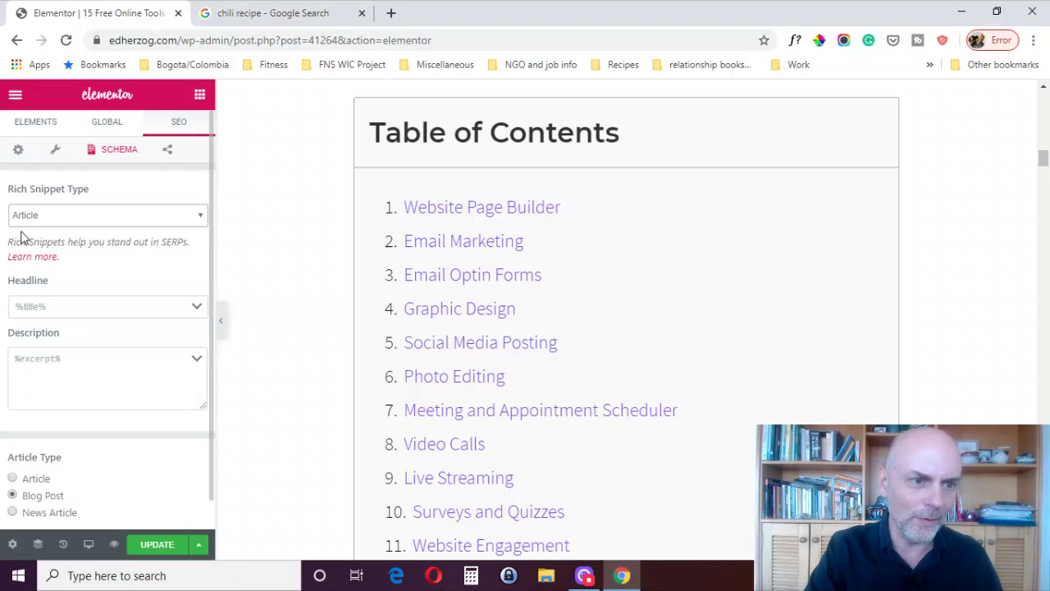
Step: Check the variables available for the schema headline, then bring up the General SEO settings
click(199, 308)
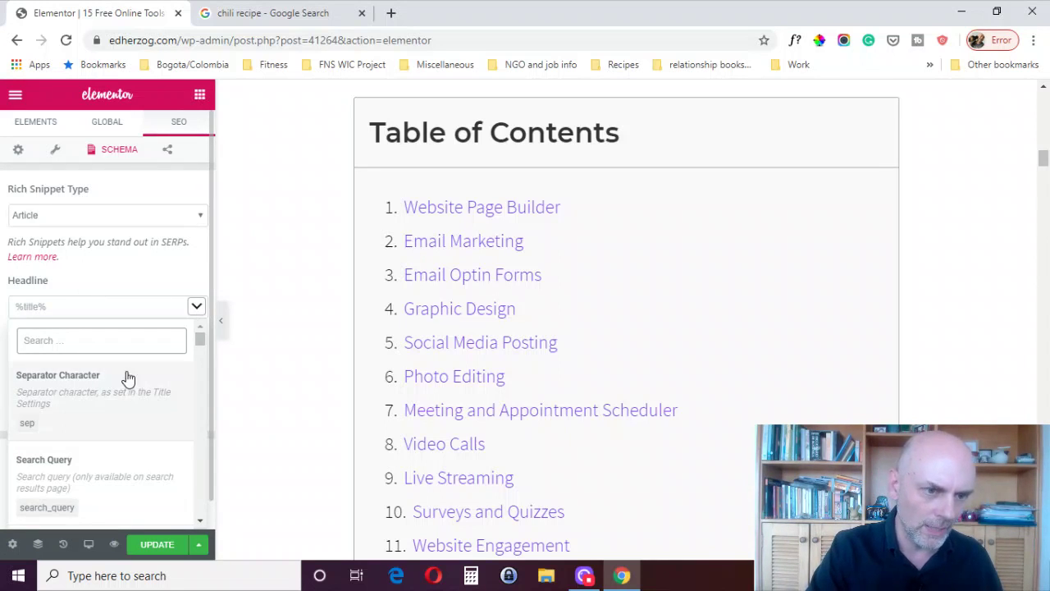
click(195, 308)
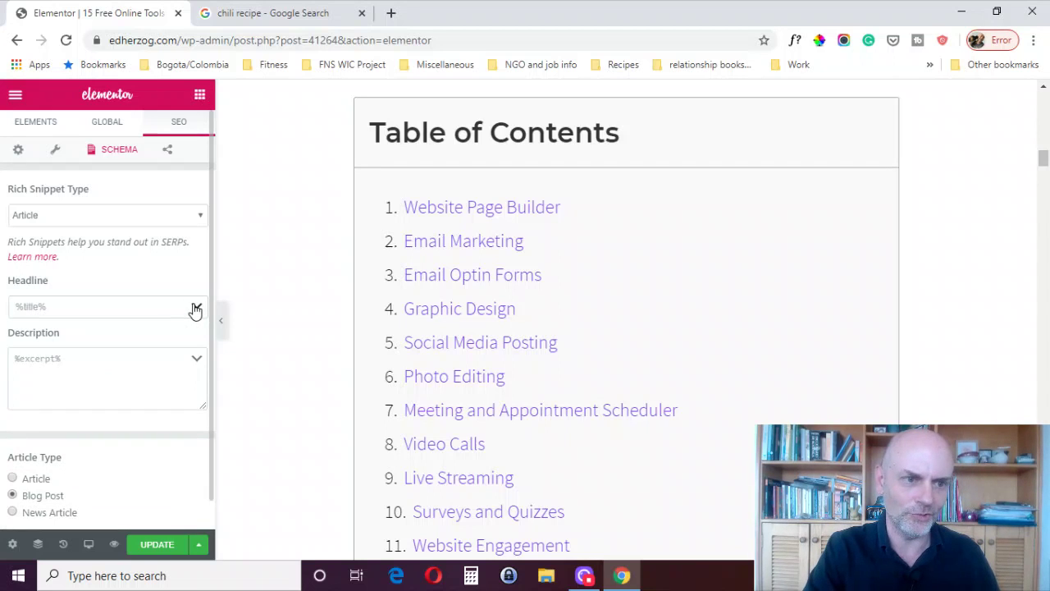
click(18, 150)
Step: Preview the search snippet, then review the Blog Post schema fields from Headline to Article Type
click(39, 324)
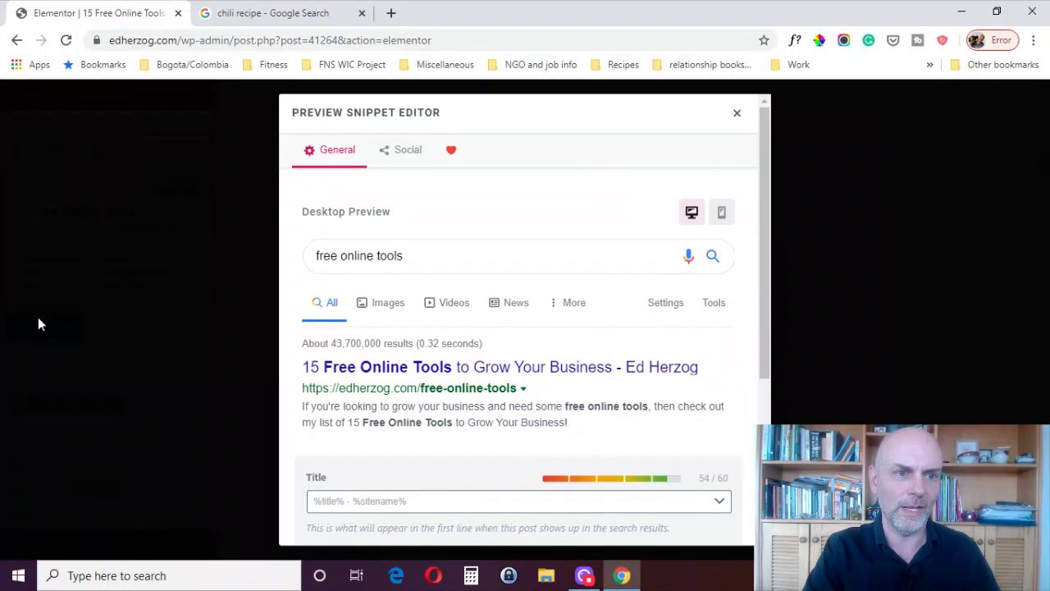
click(736, 113)
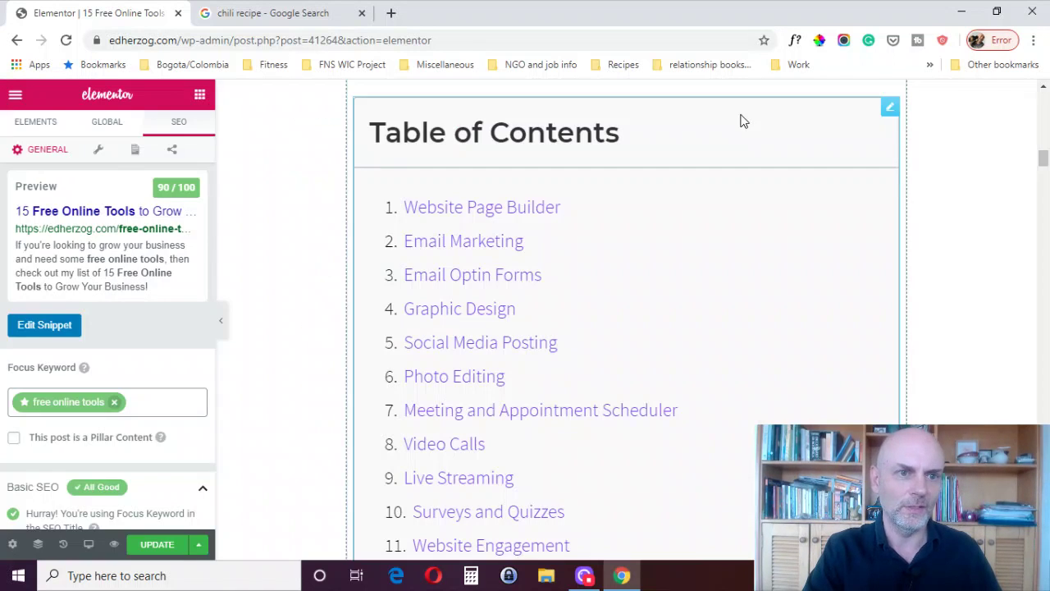
click(132, 151)
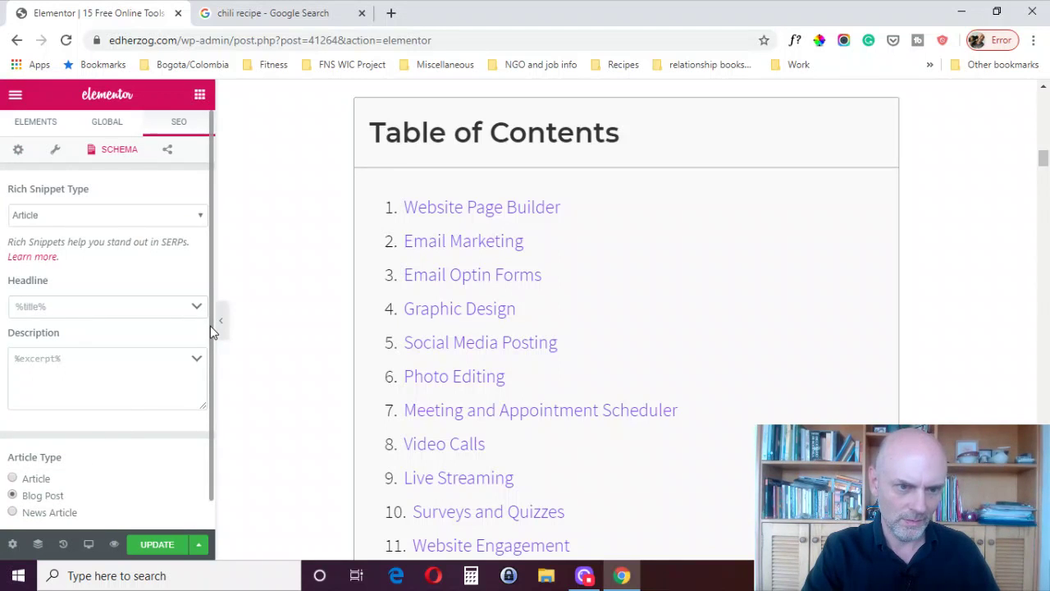
scroll(210, 328, down, 1)
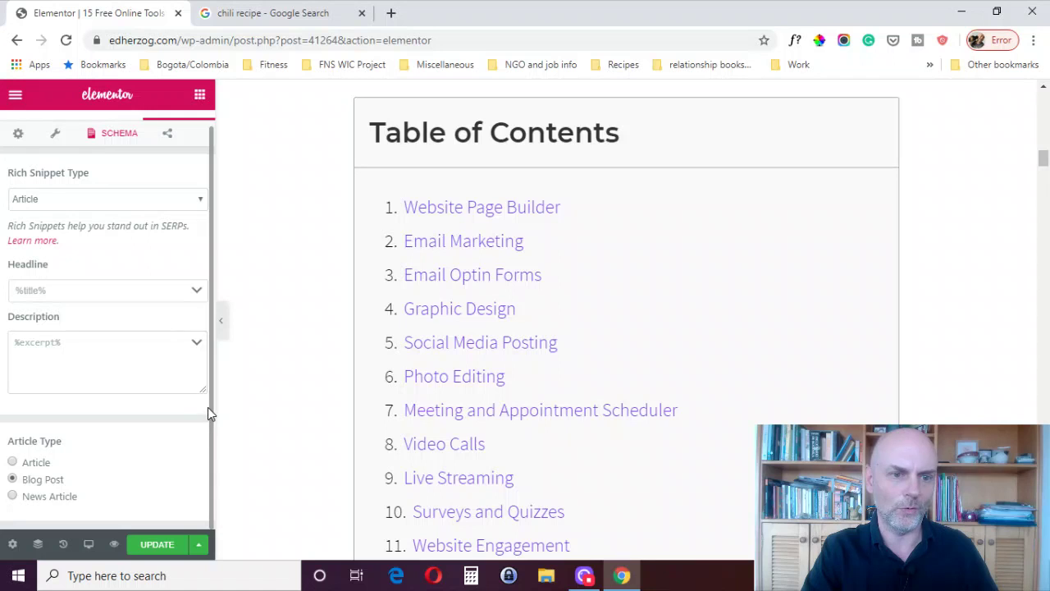
drag(205, 369, 205, 282)
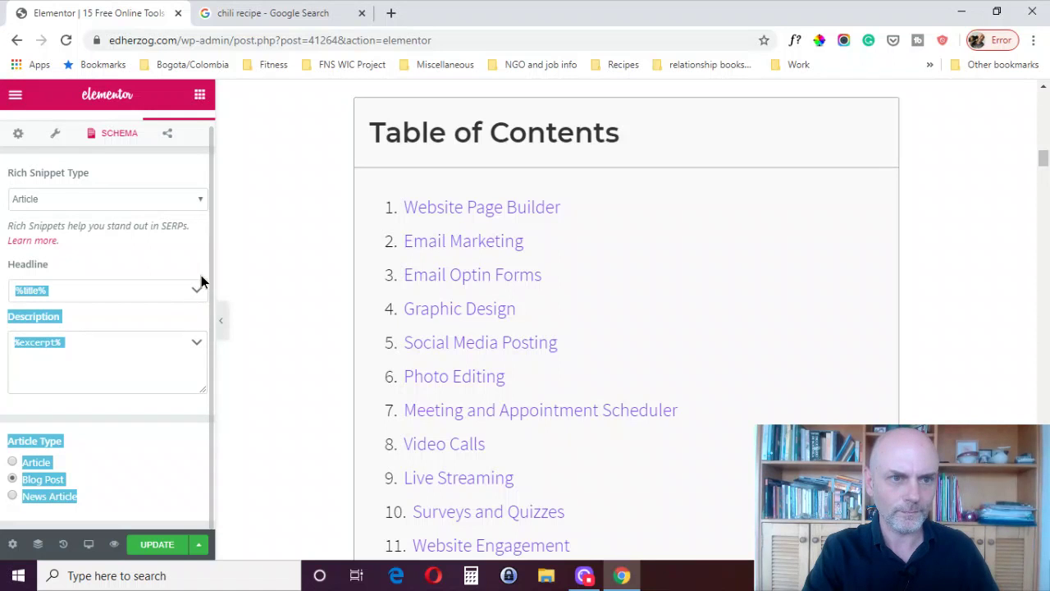
Step: View the post's Facebook share preview in the preview editor, then close it
click(165, 135)
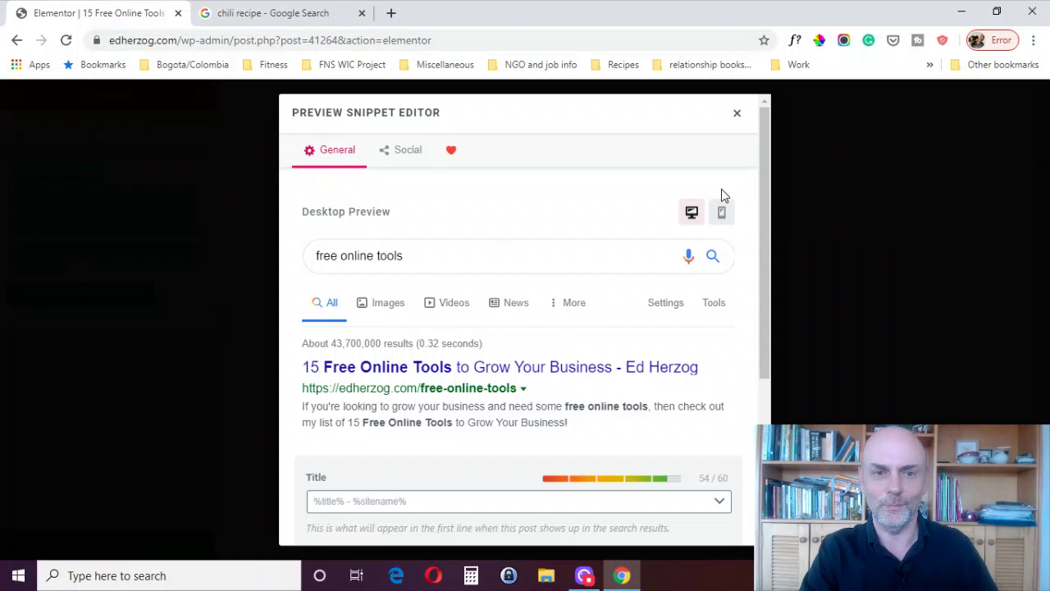
drag(768, 169, 743, 156)
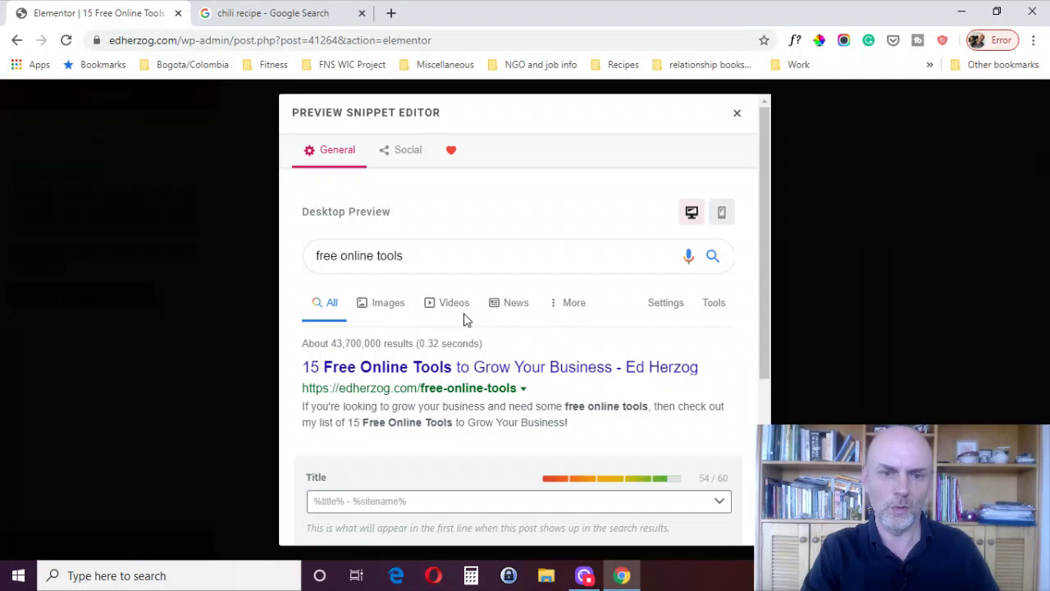
click(404, 155)
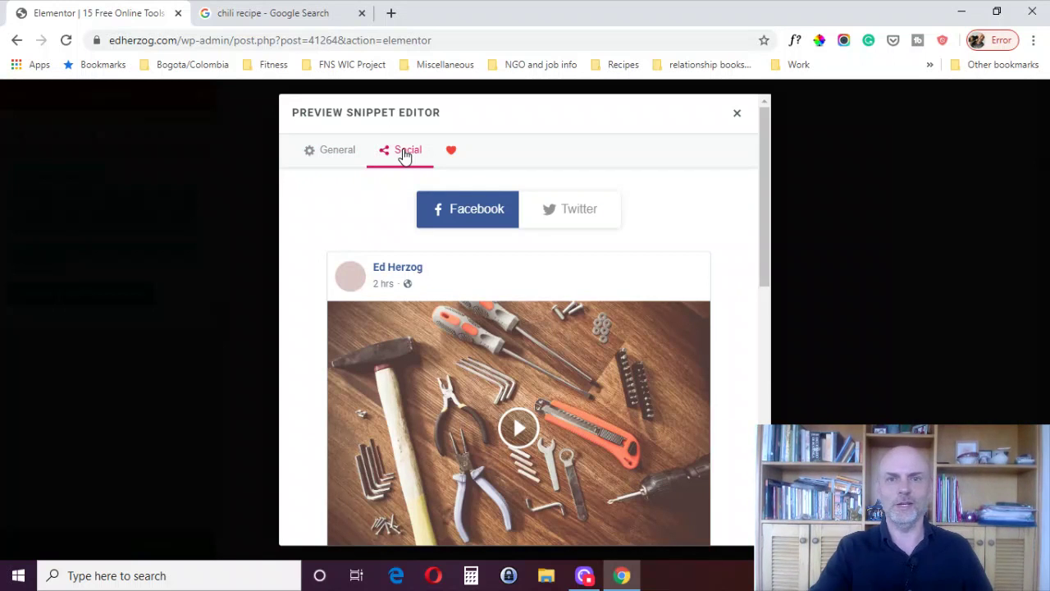
click(735, 115)
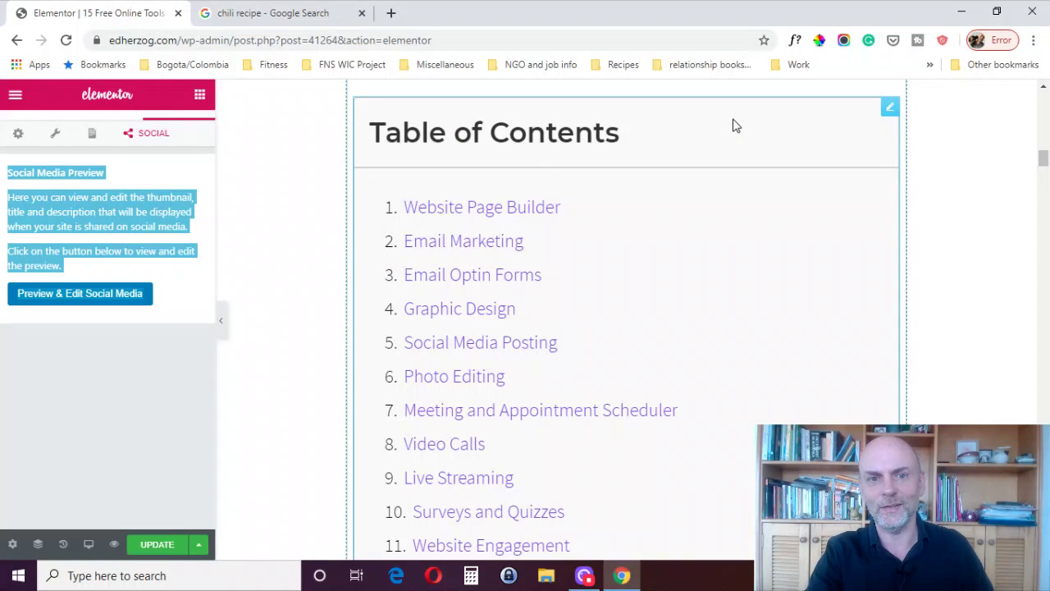
Step: Switch the Elementor side panel back to the Elements widget list
click(255, 193)
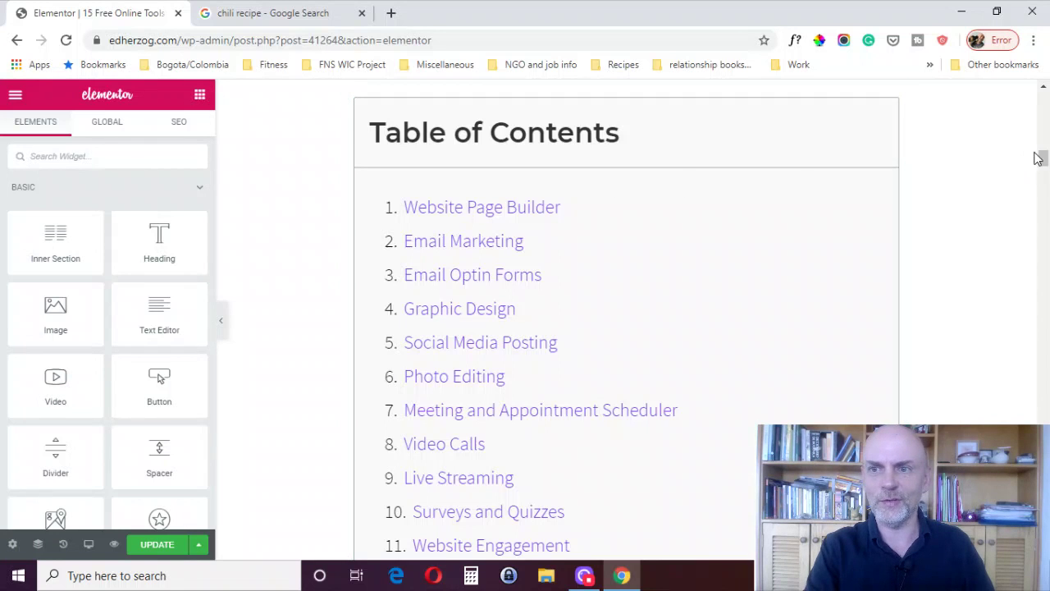
Step: Show the Rank Math SEO checks and expand Additional, revealing the 0.38 keyword density error
drag(1043, 158, 1041, 190)
click(178, 124)
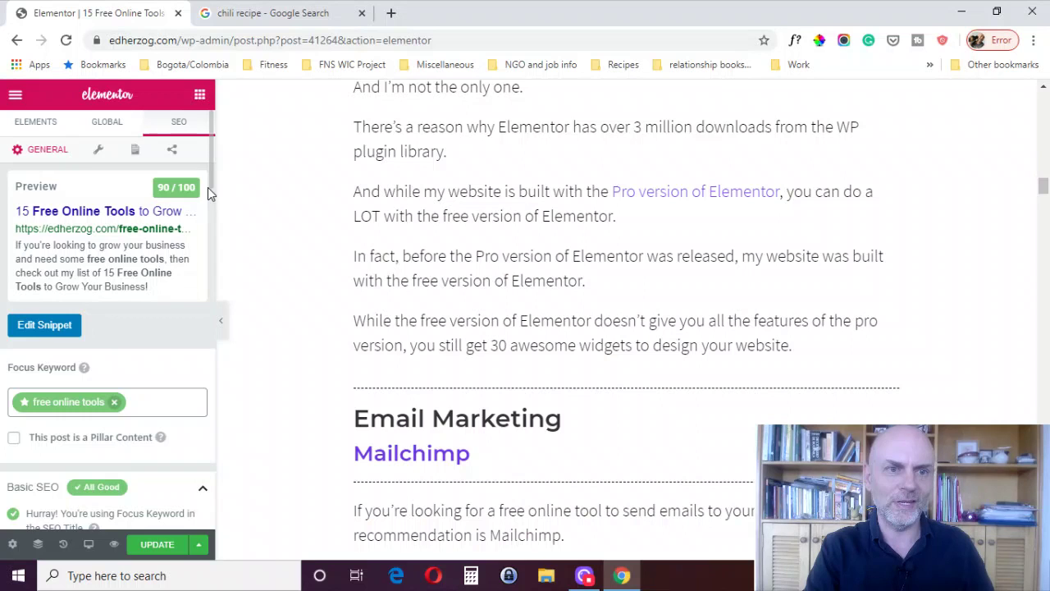
scroll(206, 258, down, 4)
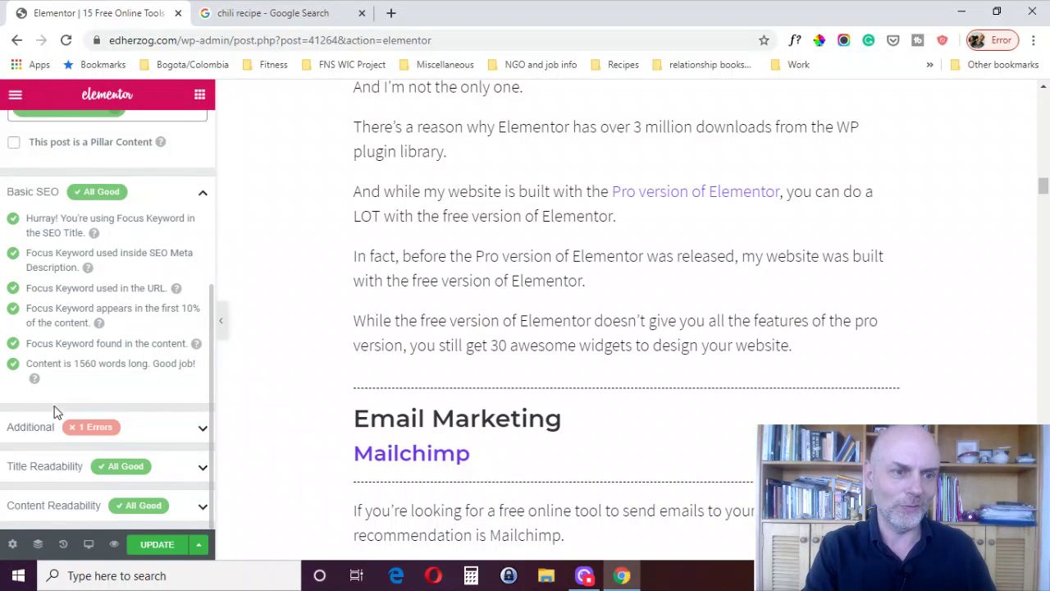
click(47, 433)
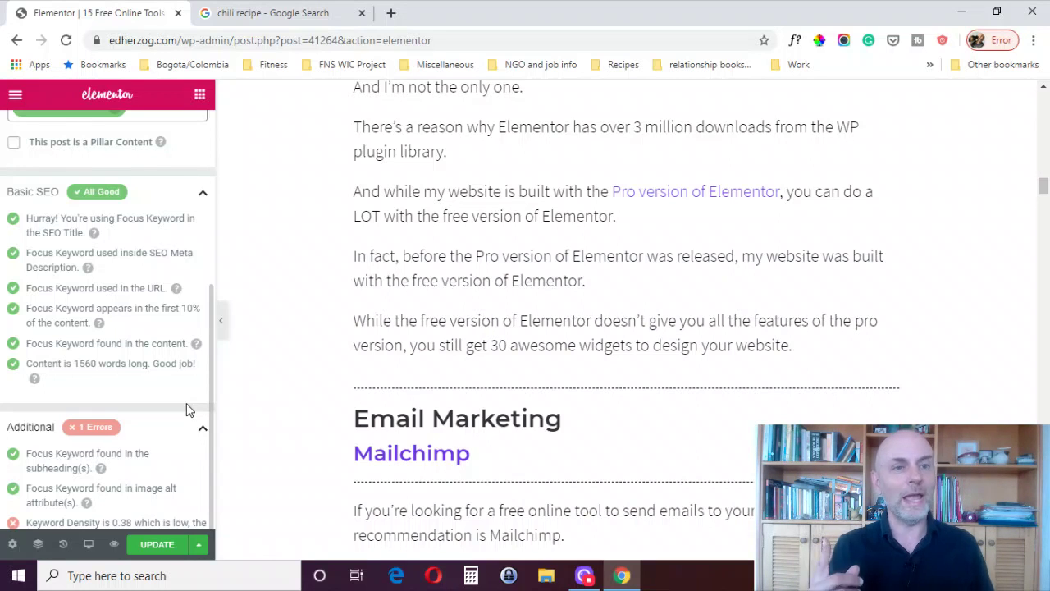
Step: Go to facebook.com in the second browser tab
click(268, 21)
click(266, 38)
text(face)
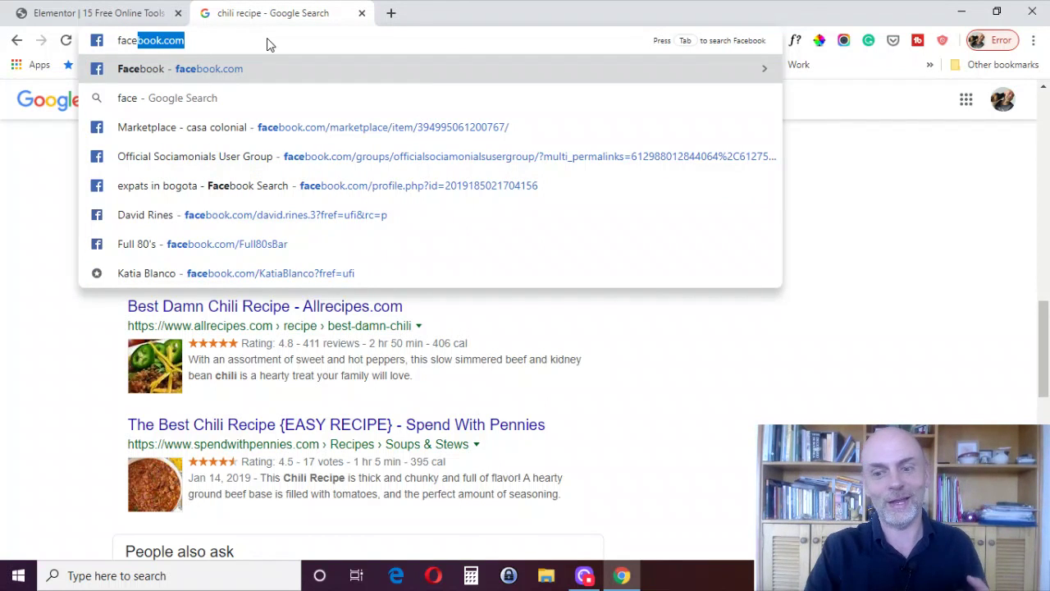
key(Return)
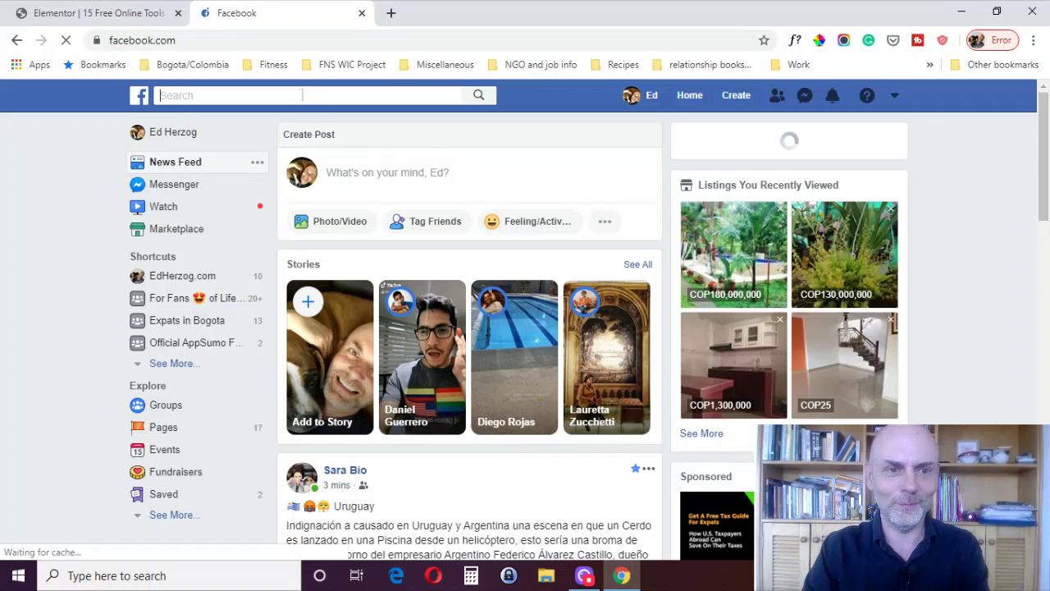
Step: Search Facebook for 'rank math seo plugin' and open the Rank Math SEO Plugin group
click(302, 95)
text(rank math)
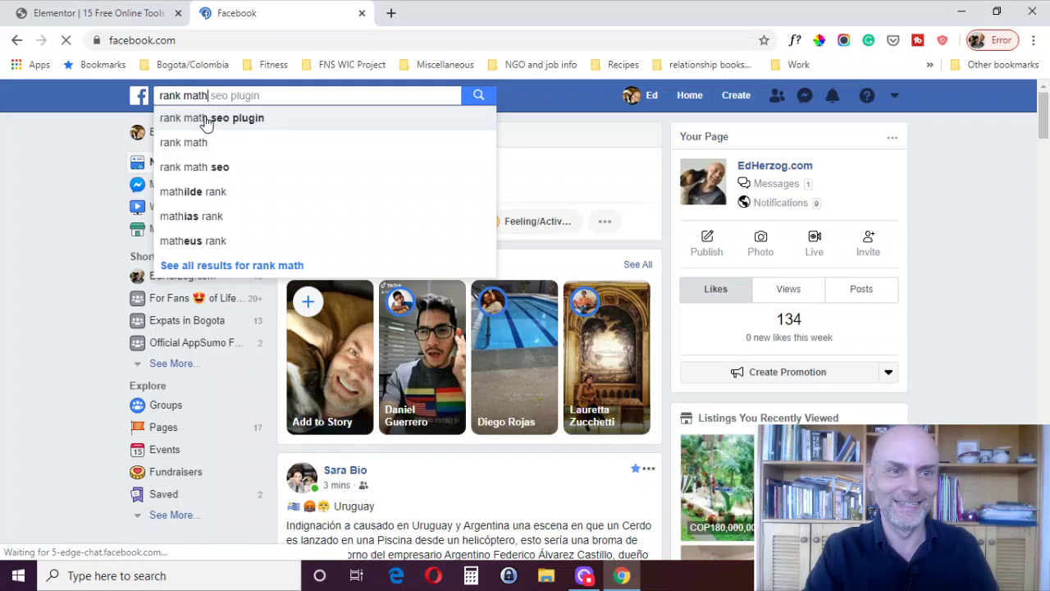
click(205, 120)
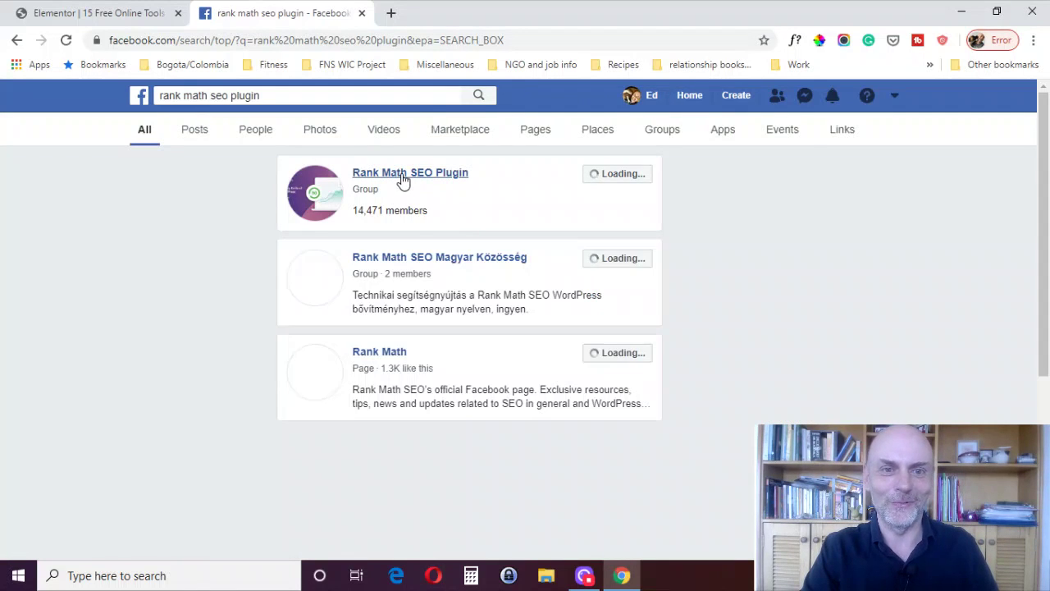
click(402, 180)
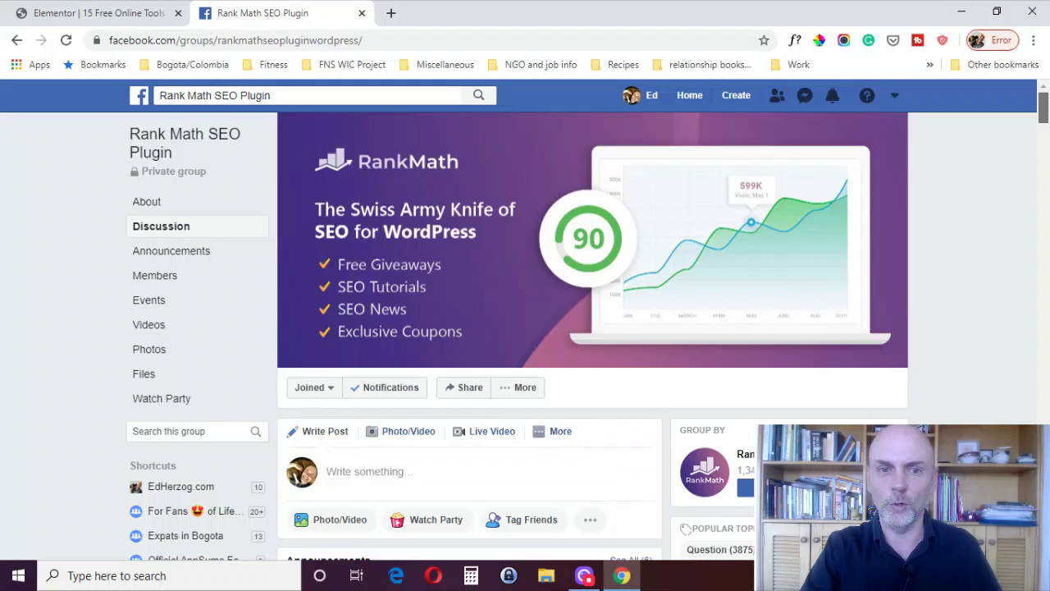
Step: Search Facebook for 'elementor community', open that group, then return to the Elementor editor tab
scroll(592, 337, down, 6)
scroll(592, 328, down, 6)
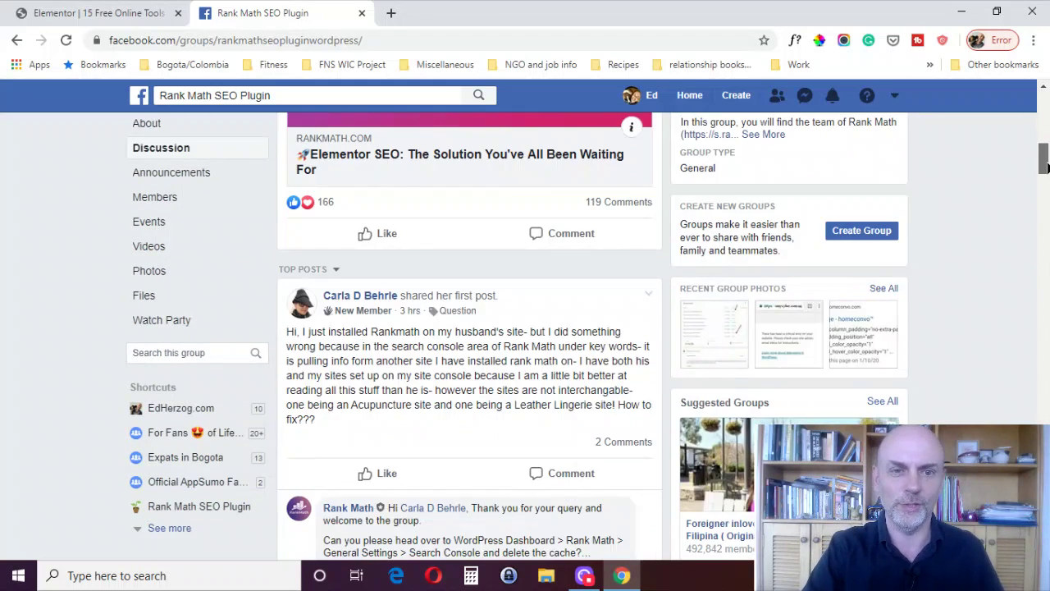
scroll(592, 328, up, 13)
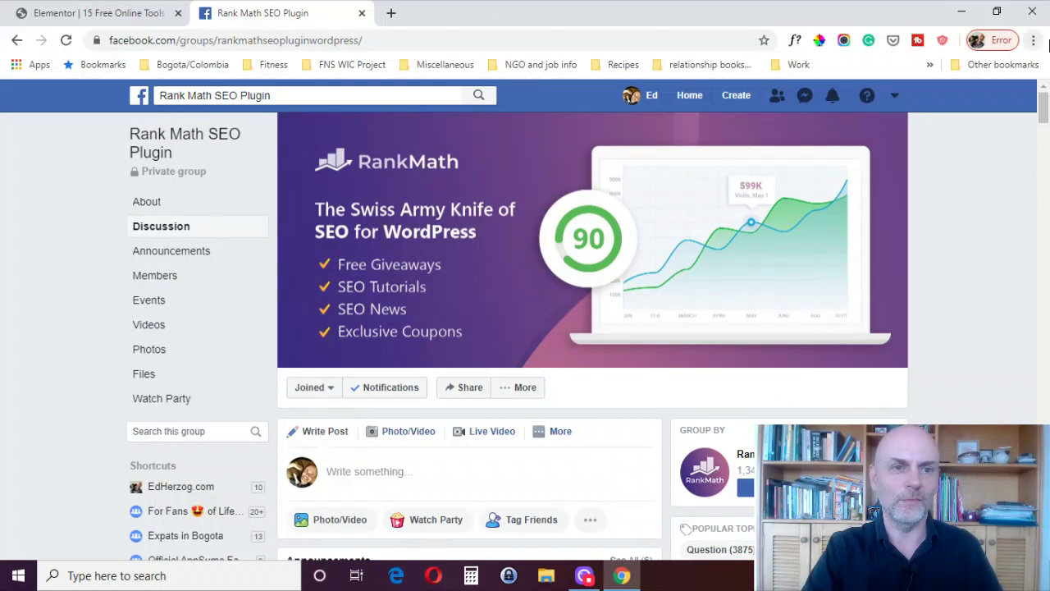
click(286, 95)
text(elementor)
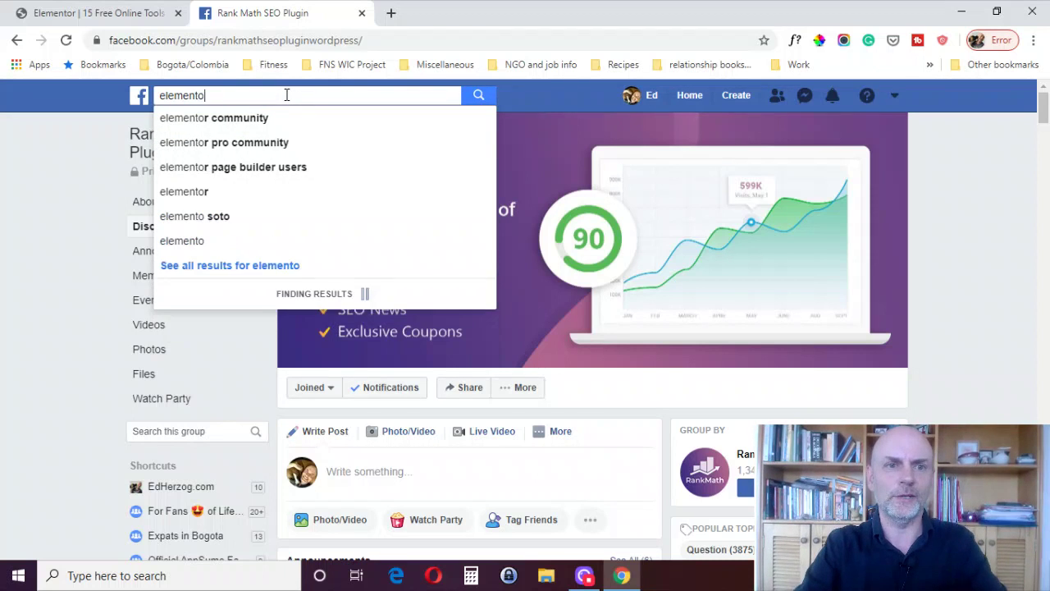
click(265, 119)
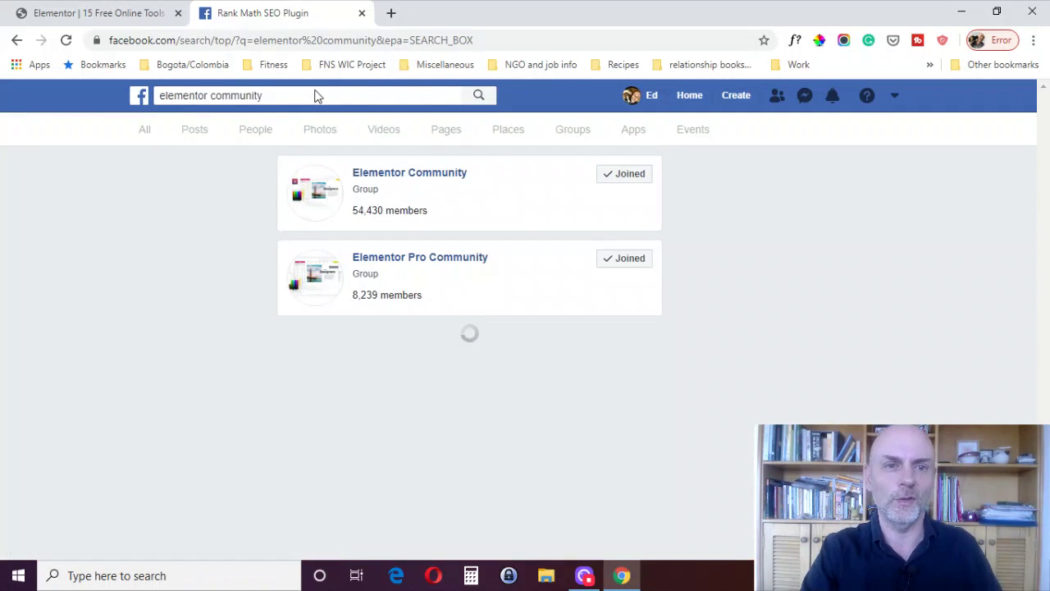
click(402, 177)
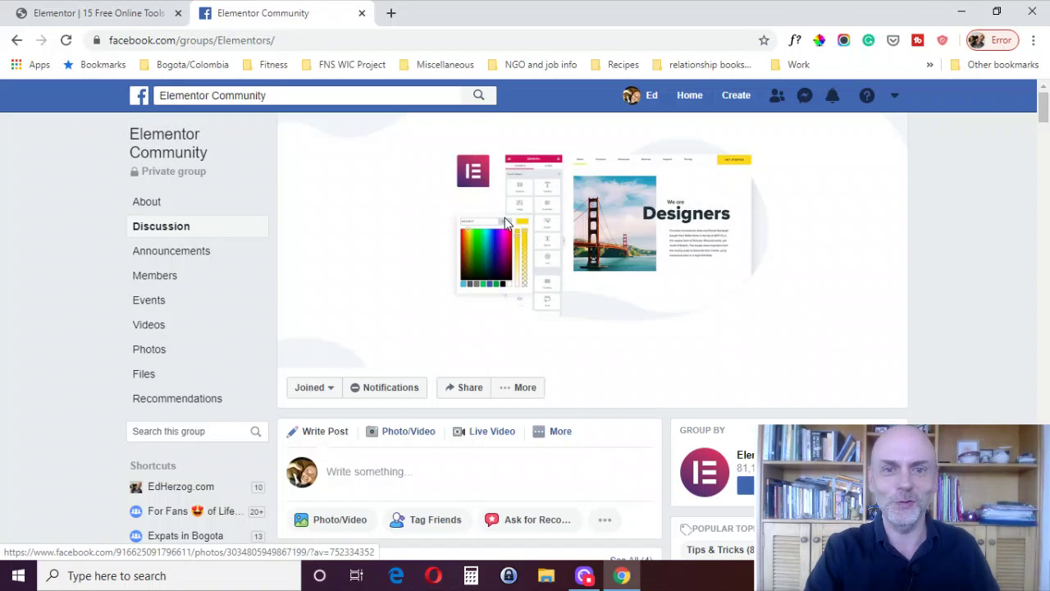
click(82, 12)
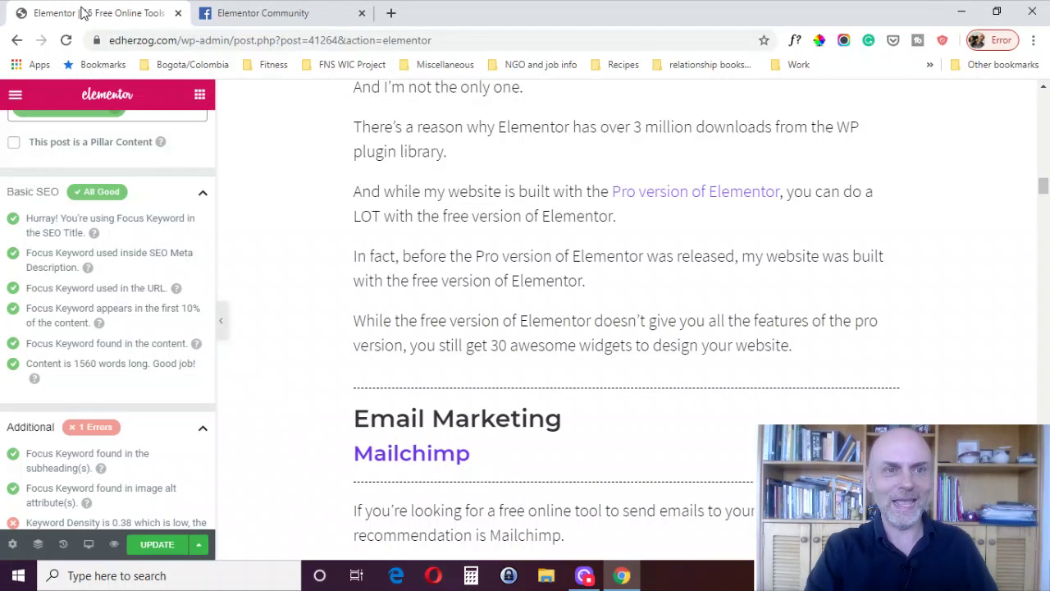